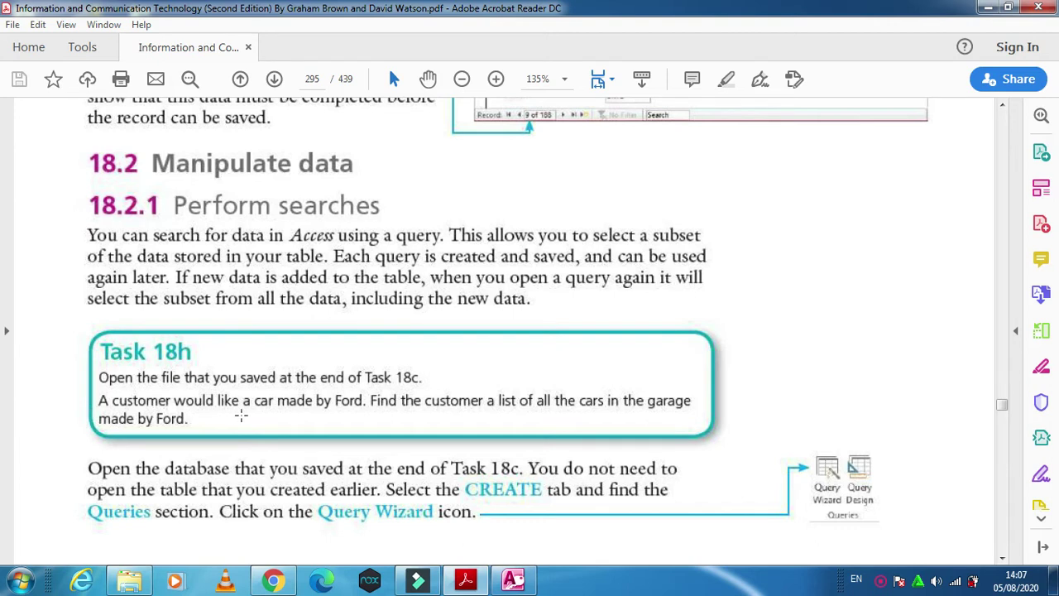
# - Review the Cars table in Access against Task 18h in the PDF textbook, and close the table
pyautogui.click(507, 580)
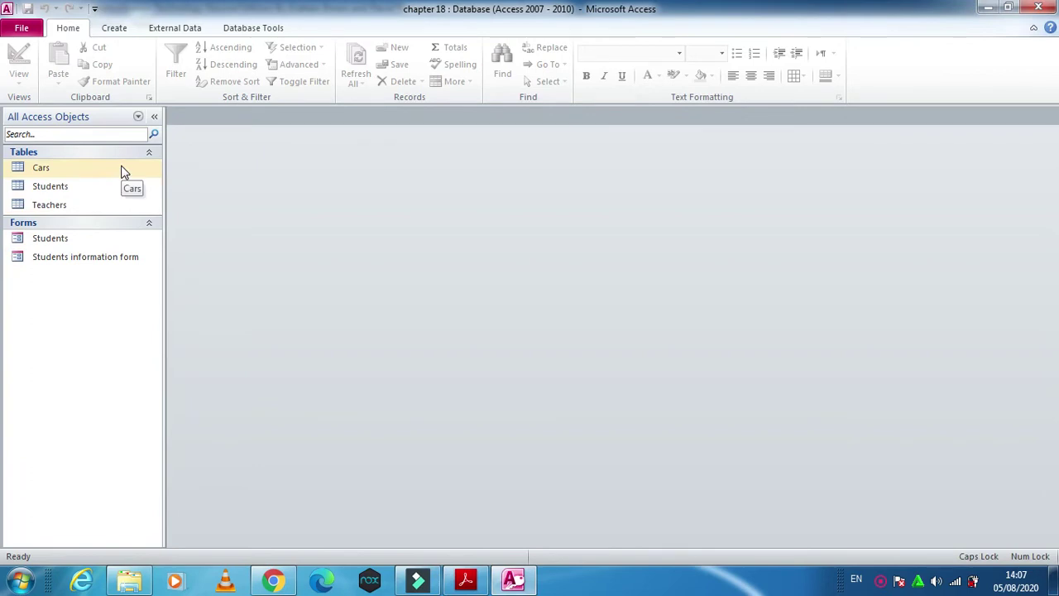
pyautogui.doubleClick(122, 170)
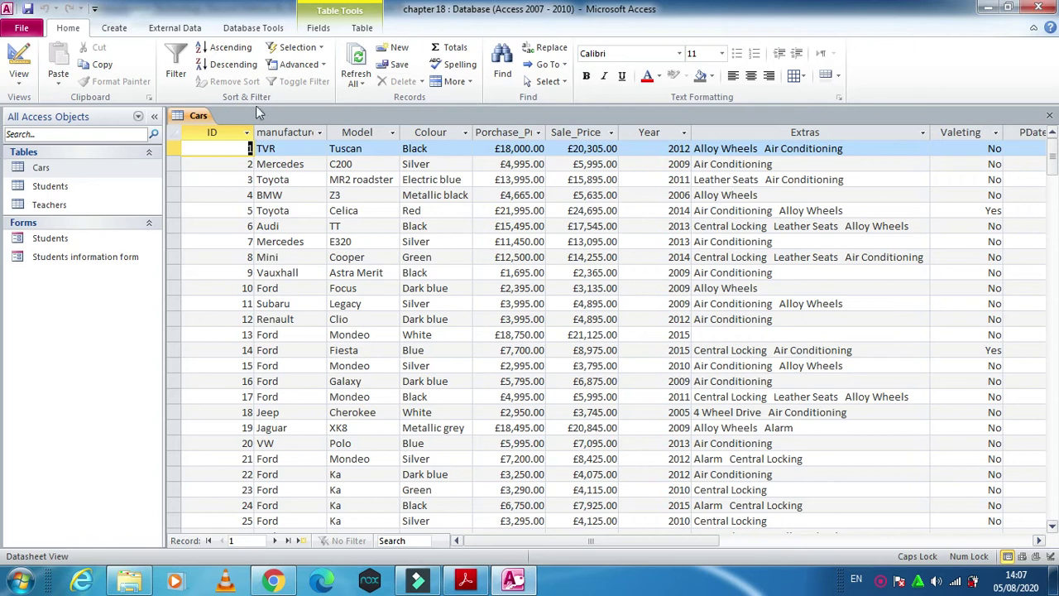
pyautogui.click(465, 582)
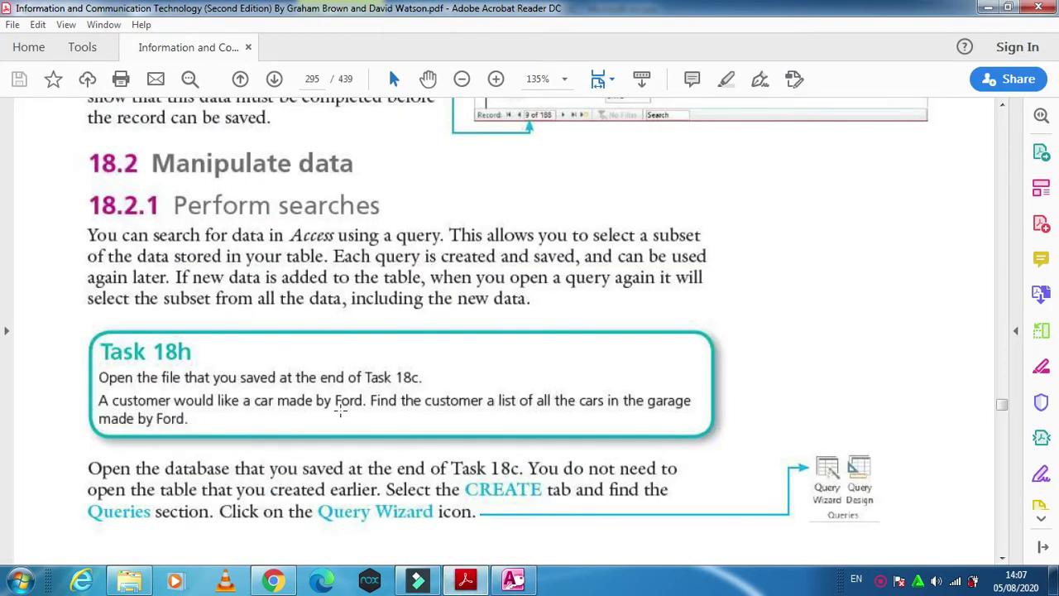
pyautogui.click(513, 581)
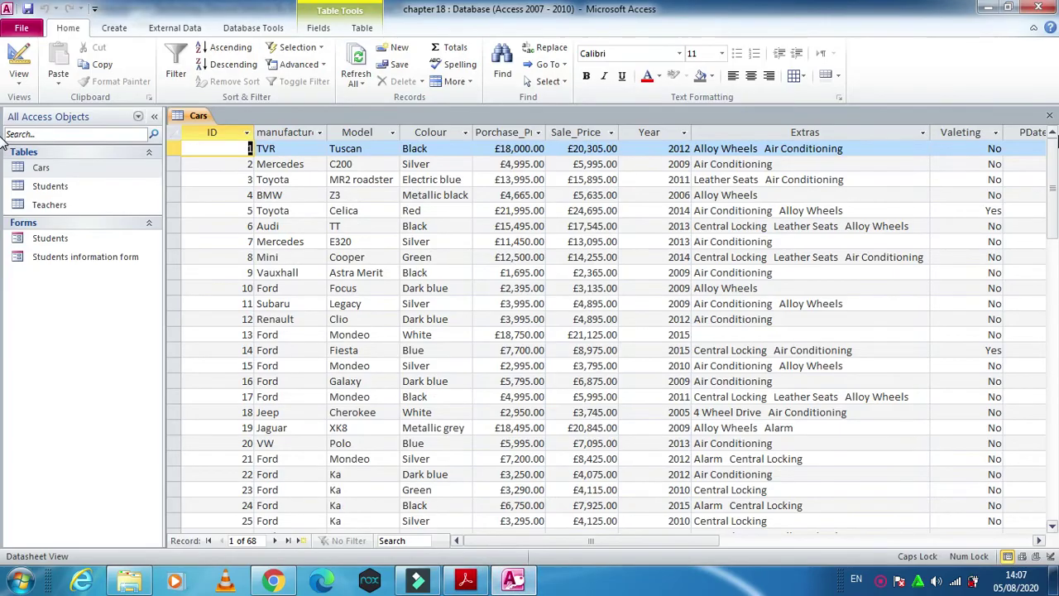
pyautogui.click(1049, 115)
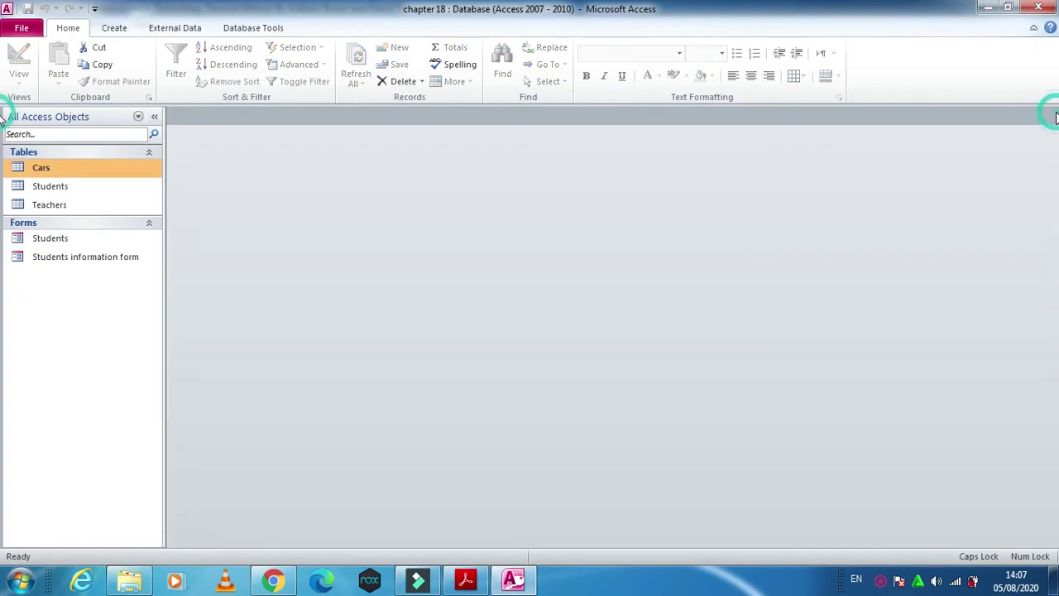
# - Start a Simple Query Wizard query on the Cars table with all fields included, as a detail query
pyautogui.click(114, 27)
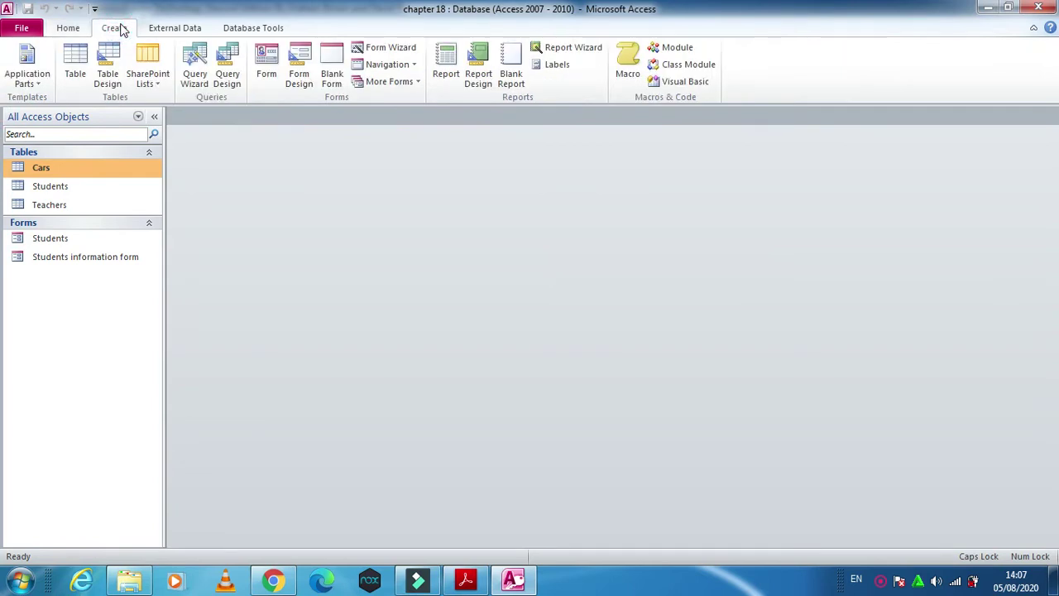
pyautogui.click(195, 83)
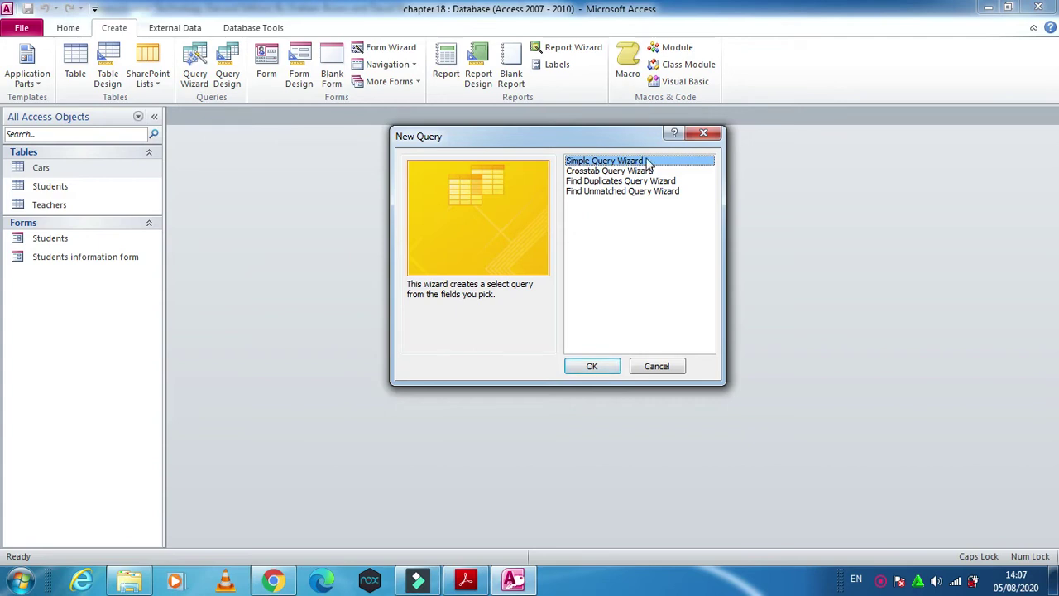
pyautogui.click(582, 369)
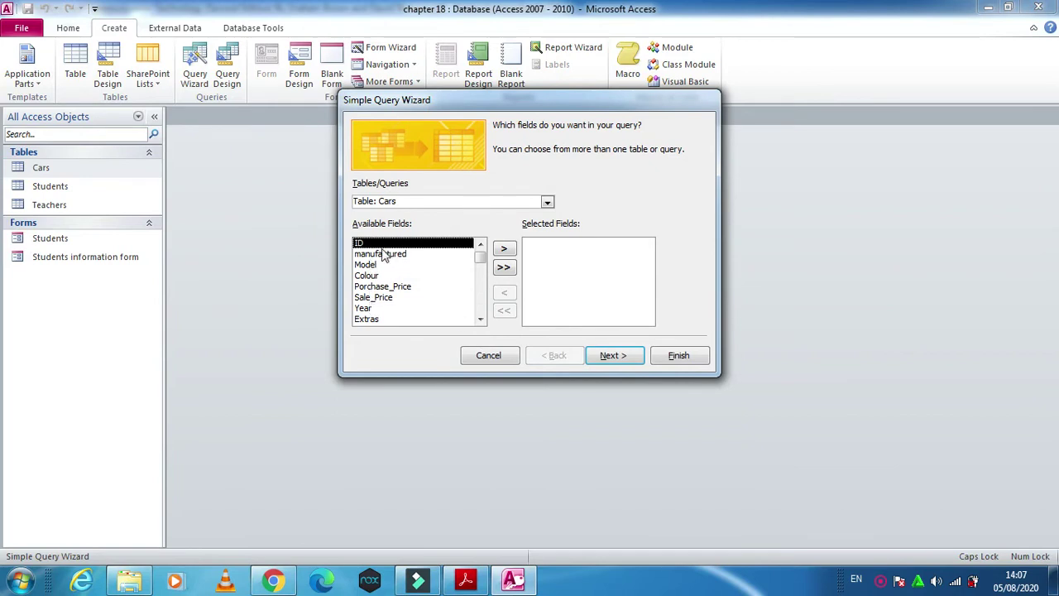
pyautogui.click(506, 270)
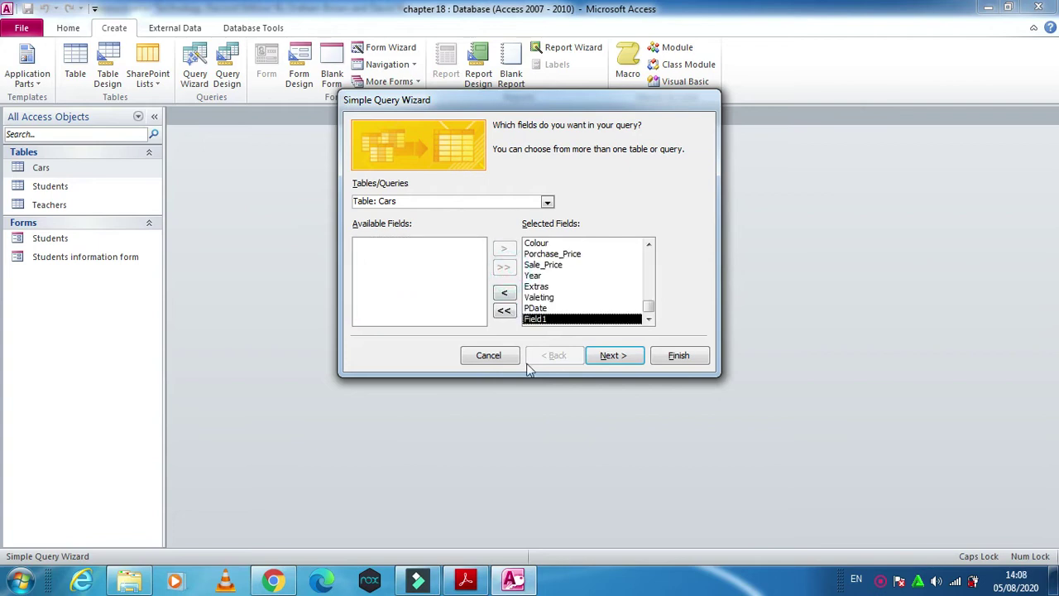
pyautogui.click(612, 356)
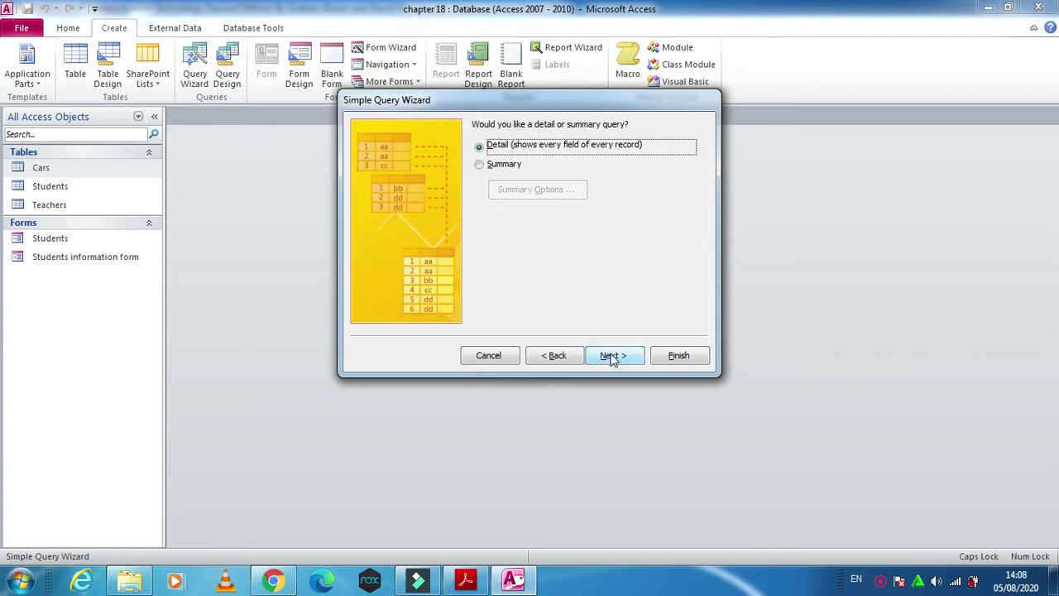
pyautogui.click(612, 356)
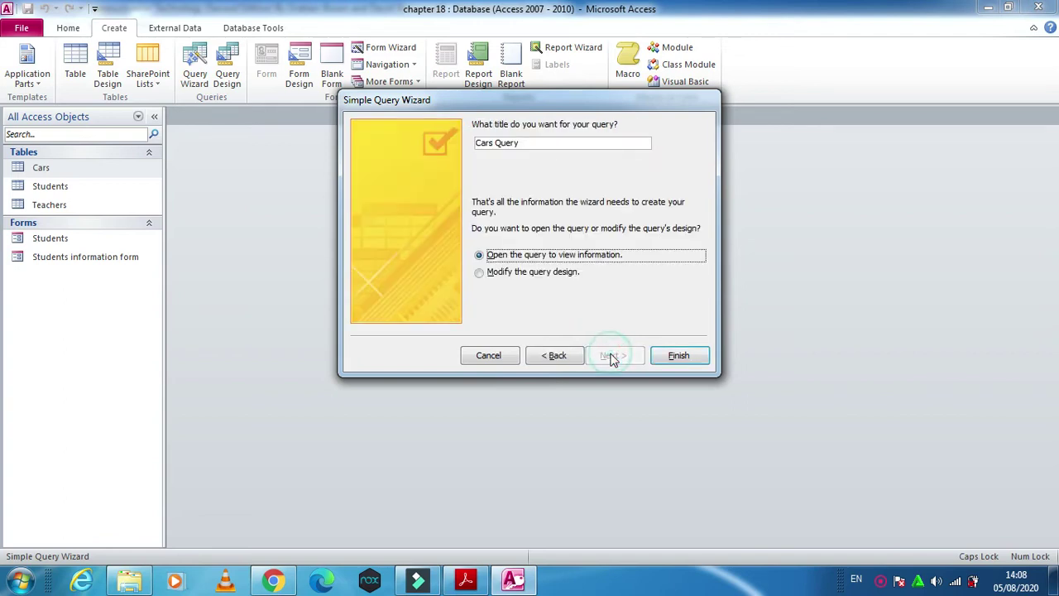
# - Title the query FORD Cars and finish the wizard, opening the query to view its information
pyautogui.click(524, 143)
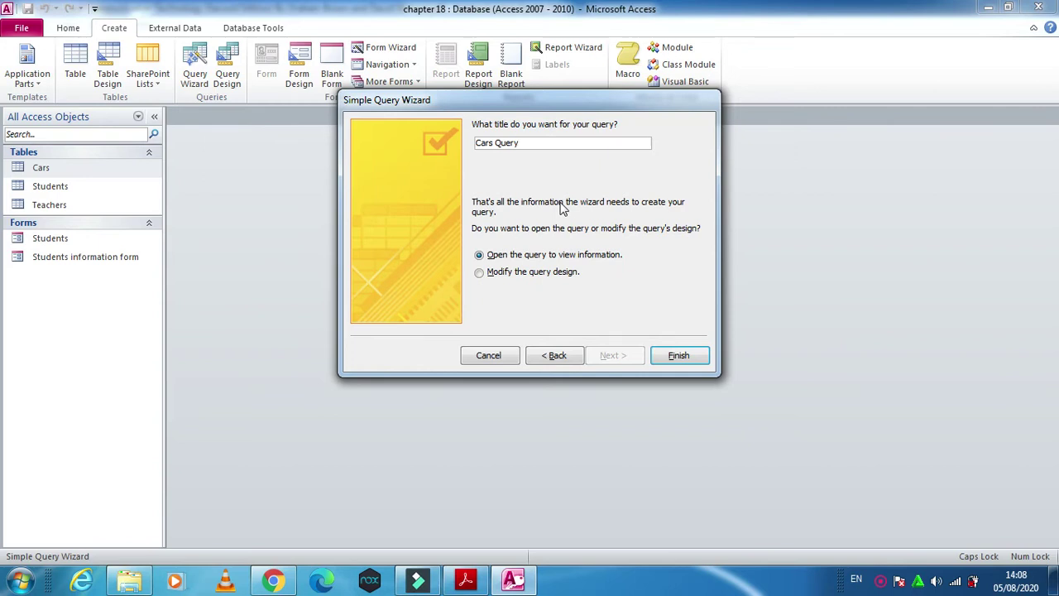
pyautogui.press('BackSpace')
pyautogui.press('BackSpace')
pyautogui.press('BackSpace')
pyautogui.press('BackSpace')
pyautogui.press('BackSpace')
pyautogui.press('BackSpace')
pyautogui.press('Home')
pyautogui.write('FORD')
pyautogui.click(672, 356)
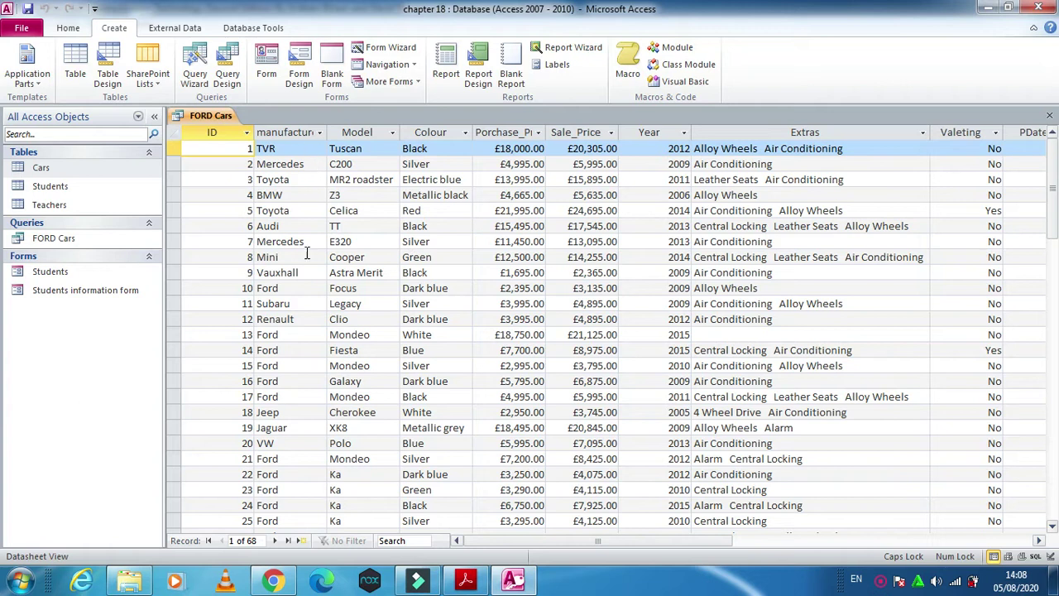
pyautogui.click(288, 286)
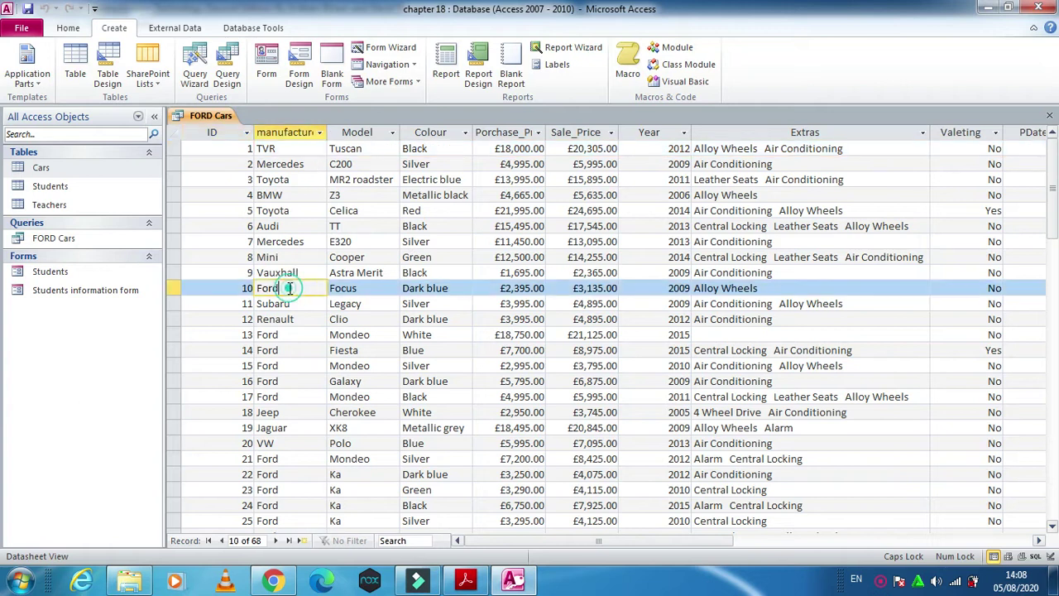
pyautogui.click(294, 333)
pyautogui.click(284, 351)
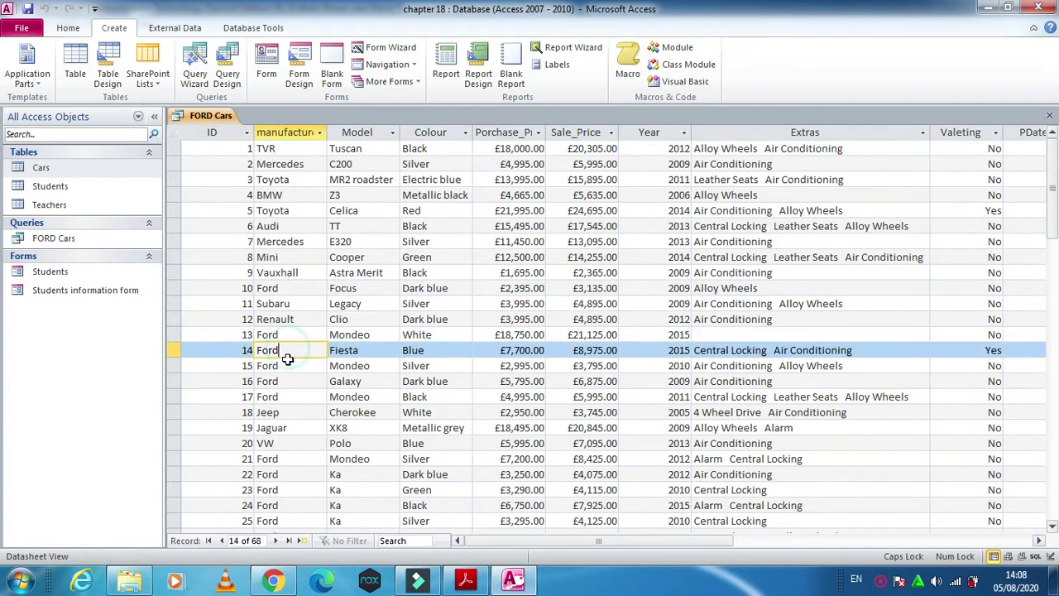
pyautogui.click(288, 364)
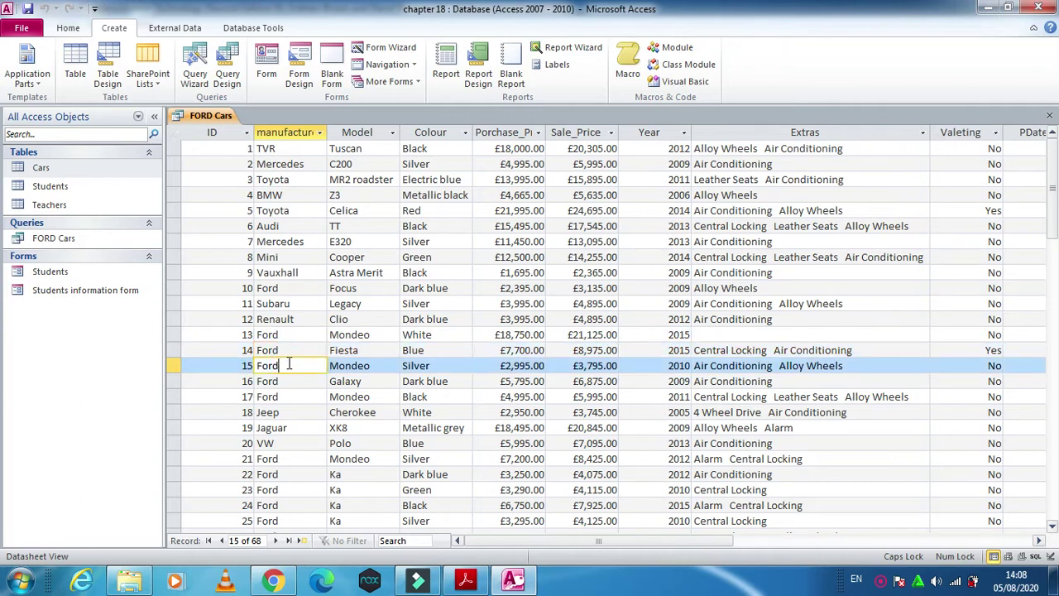
# - Set the manufactured field's criterion to FORD in the FORD Cars query design, and save and run the query
pyautogui.rightClick(221, 122)
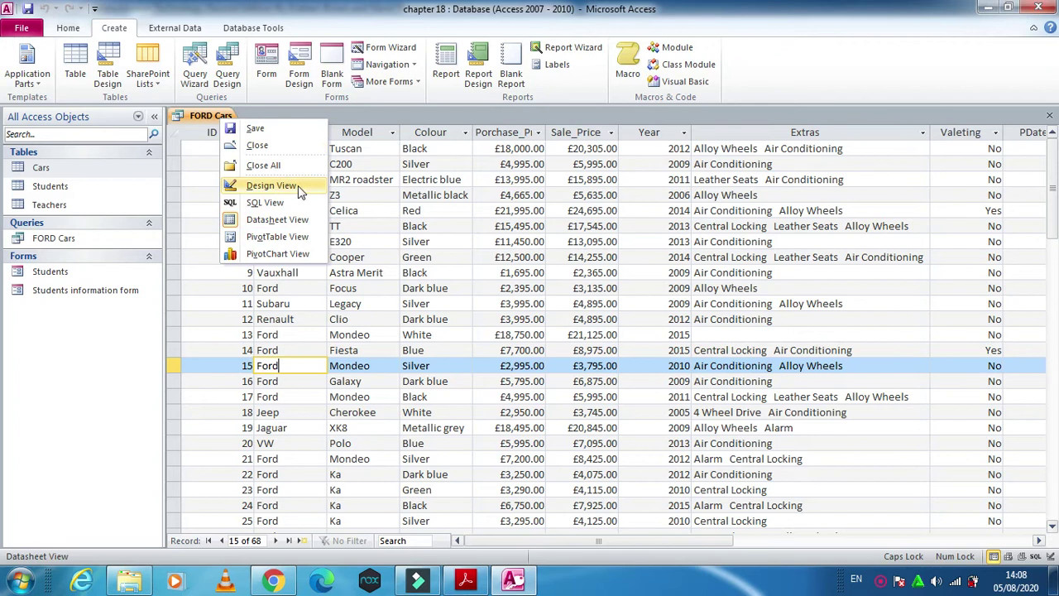
pyautogui.click(271, 185)
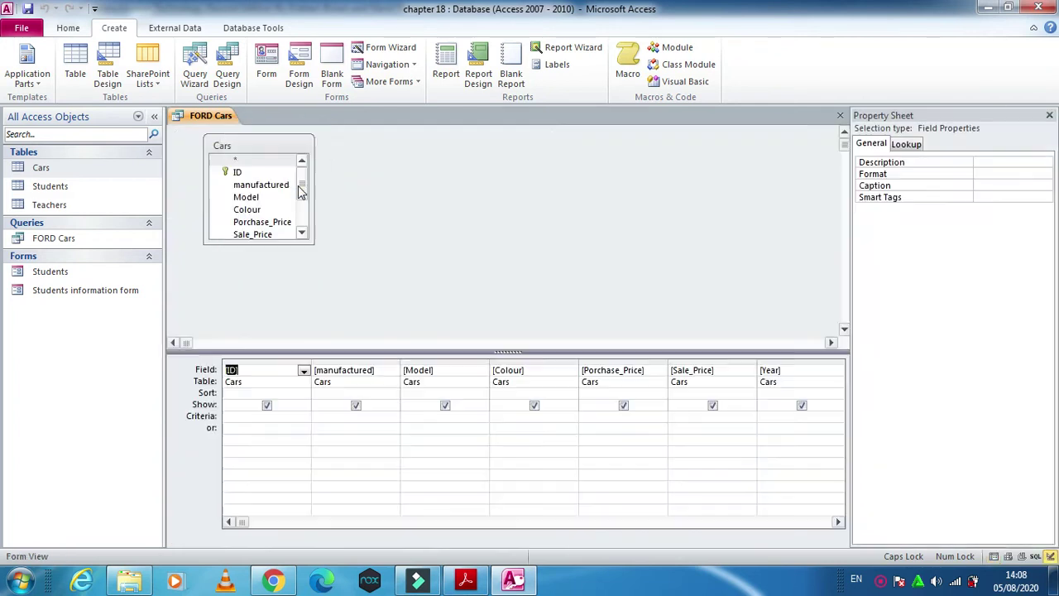
pyautogui.click(338, 414)
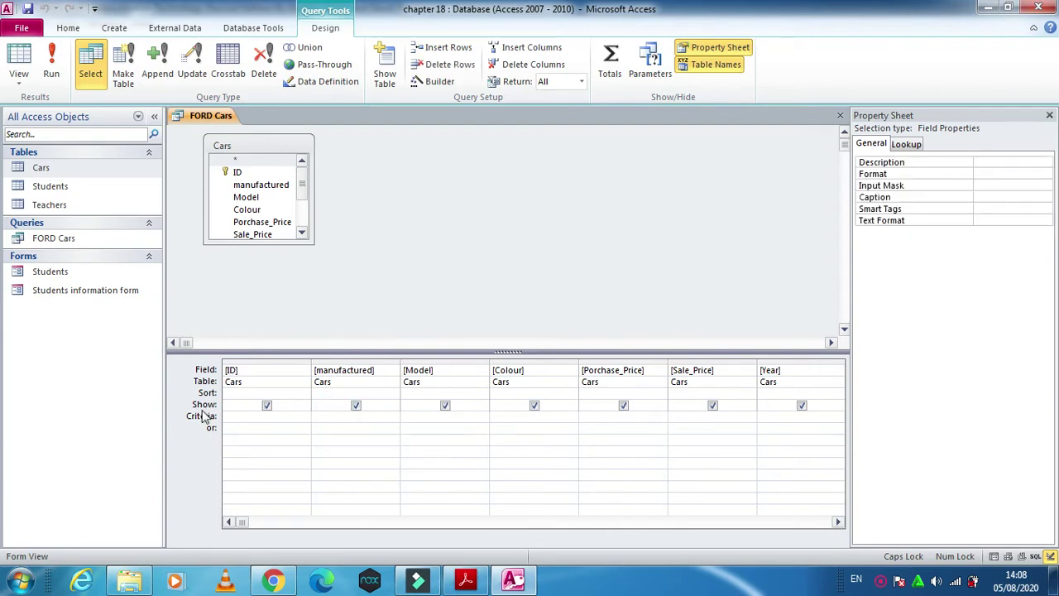
pyautogui.write('FORD')
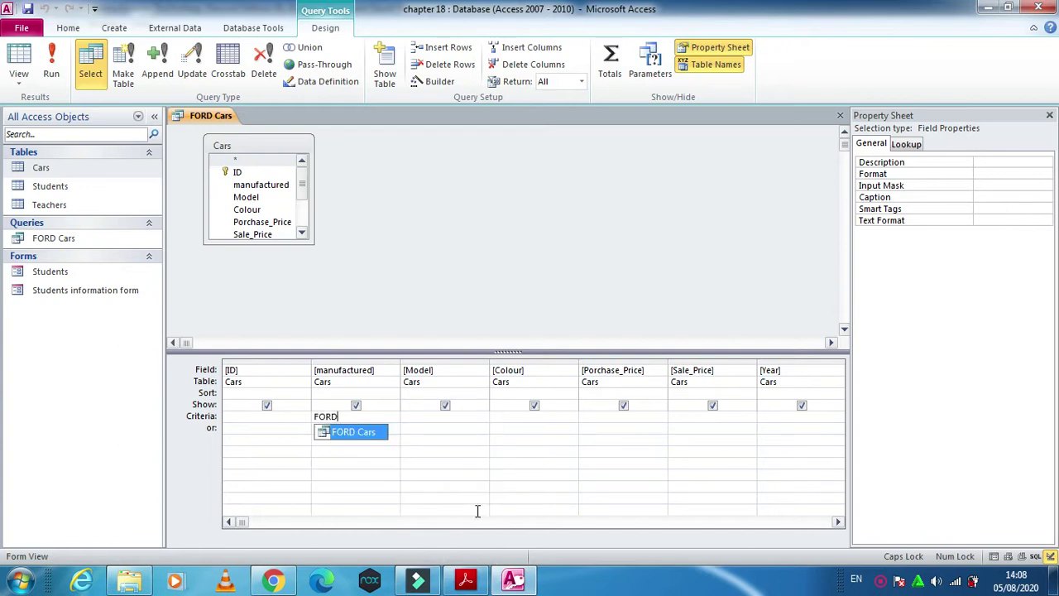
pyautogui.click(27, 8)
pyautogui.click(51, 60)
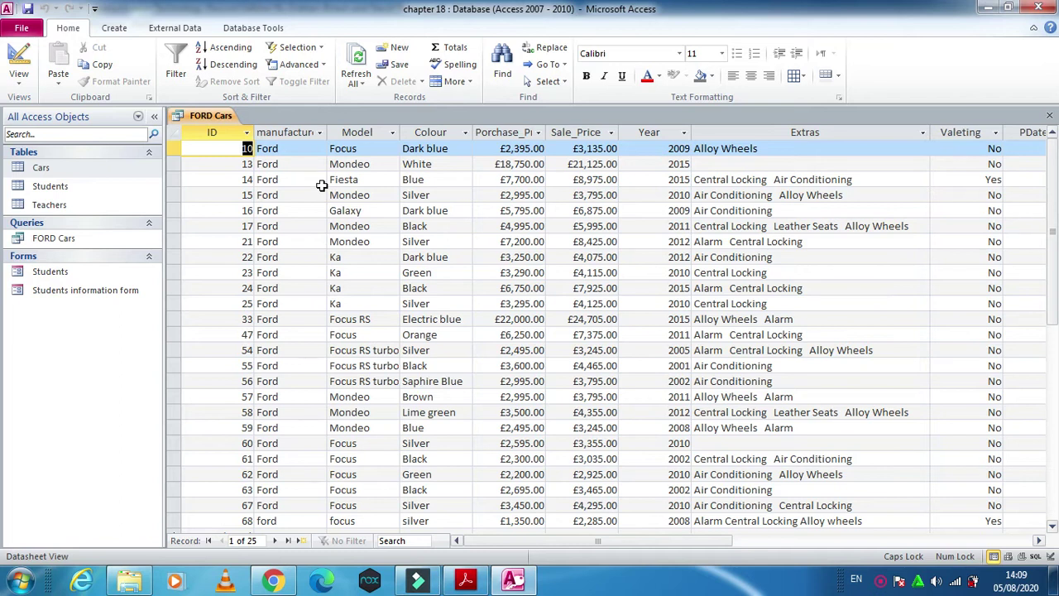
# - Read Task 18i on page 297 of the PDF textbook, and return to the query in Access
pyautogui.click(465, 579)
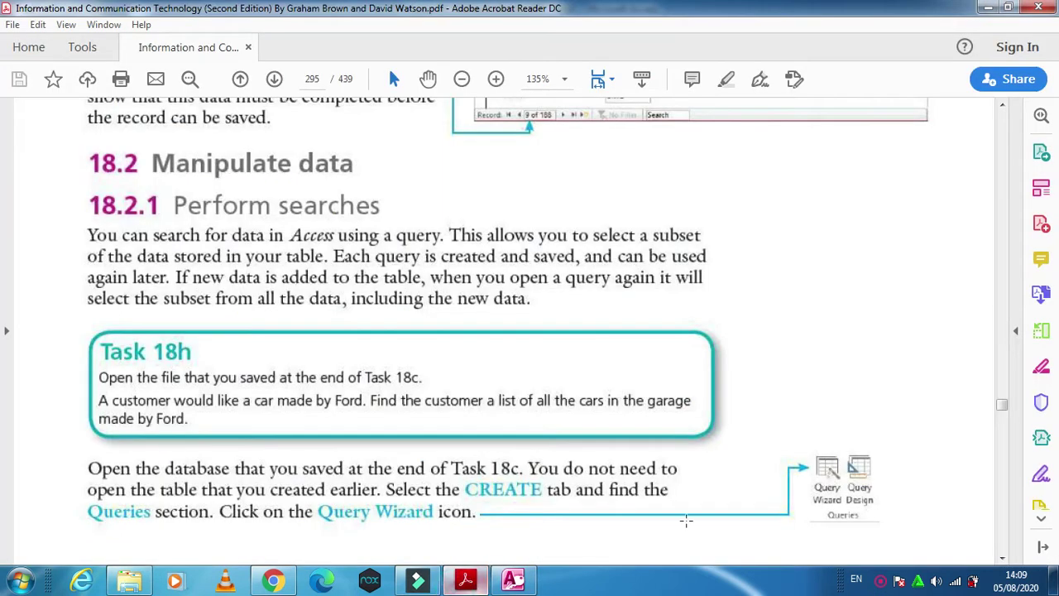
pyautogui.click(1002, 558)
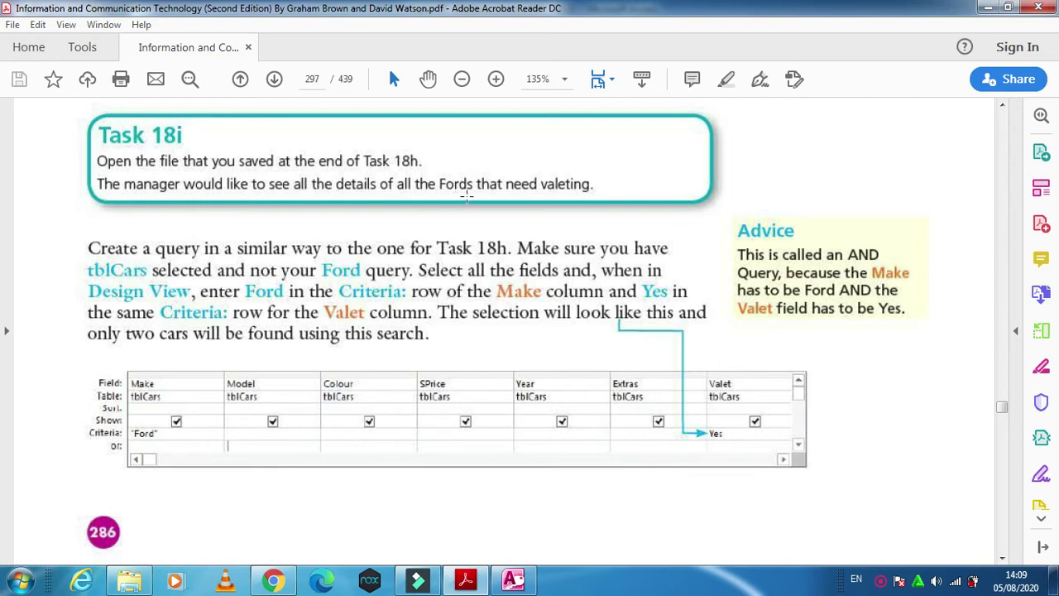
pyautogui.click(520, 582)
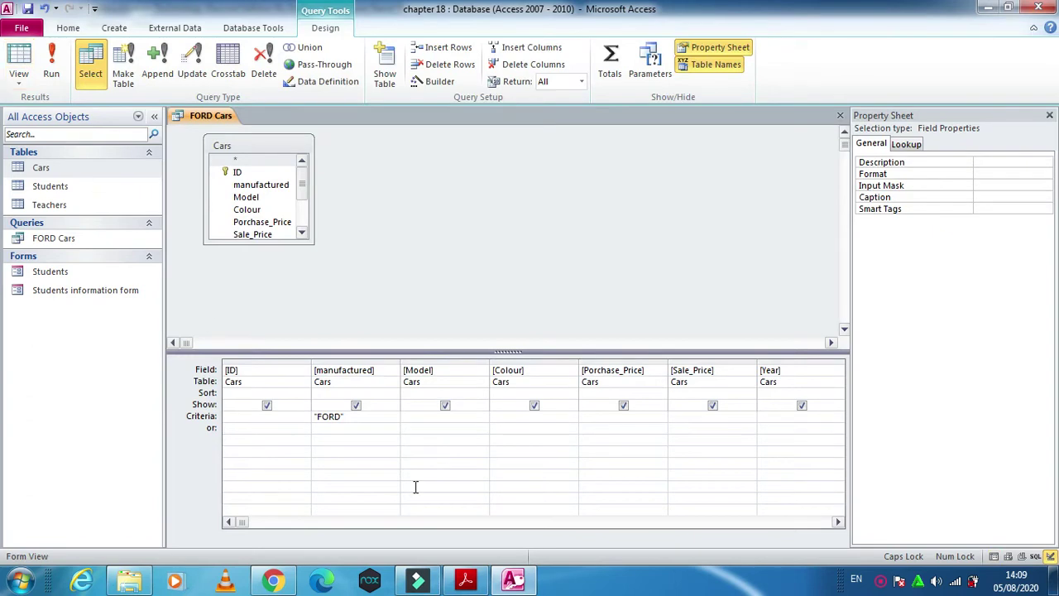
# - Add the criterion YES to the Valeting field alongside the FORD criterion, and run the query
pyautogui.click(838, 522)
pyautogui.click(838, 522)
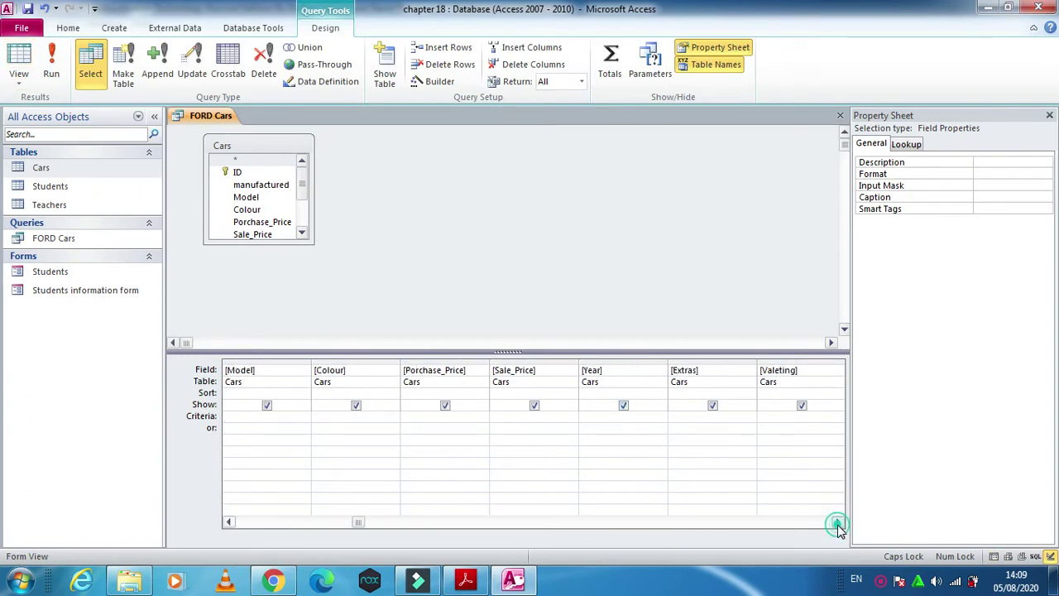
pyautogui.click(763, 418)
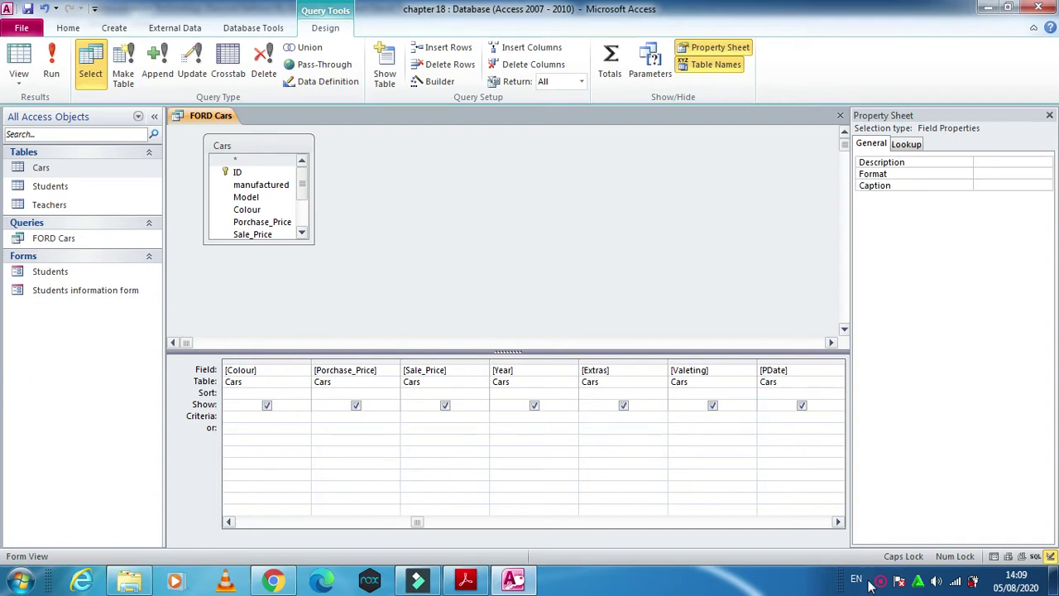
pyautogui.write('YES')
pyautogui.click(49, 55)
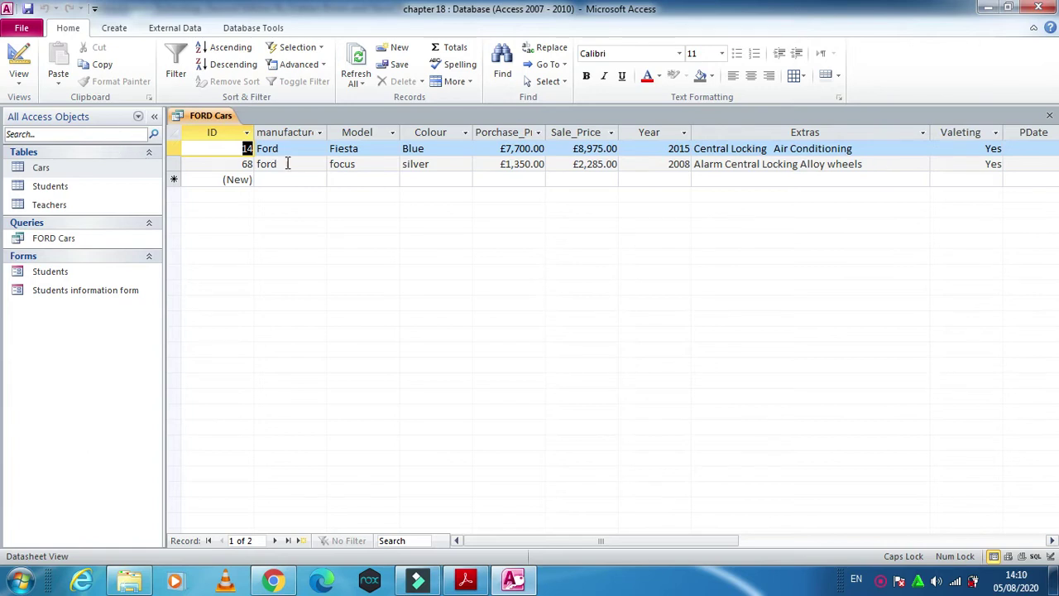
# - Read Task 18j on page 298 of the PDF textbook, and switch back to Access
pyautogui.moveTo(472, 588)
pyautogui.click(465, 579)
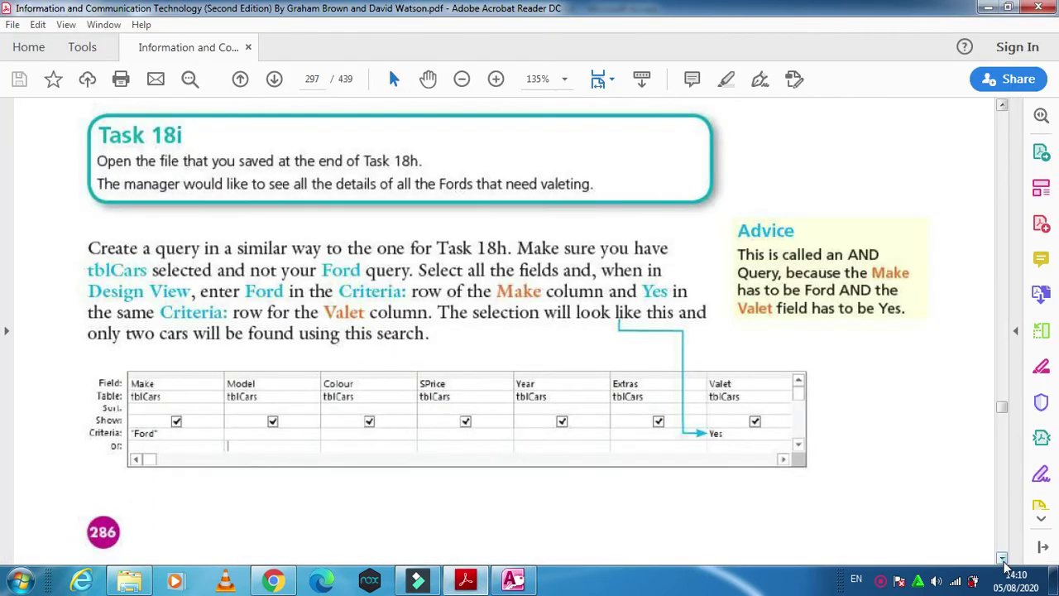
pyautogui.scroll(-10, 1004, 562)
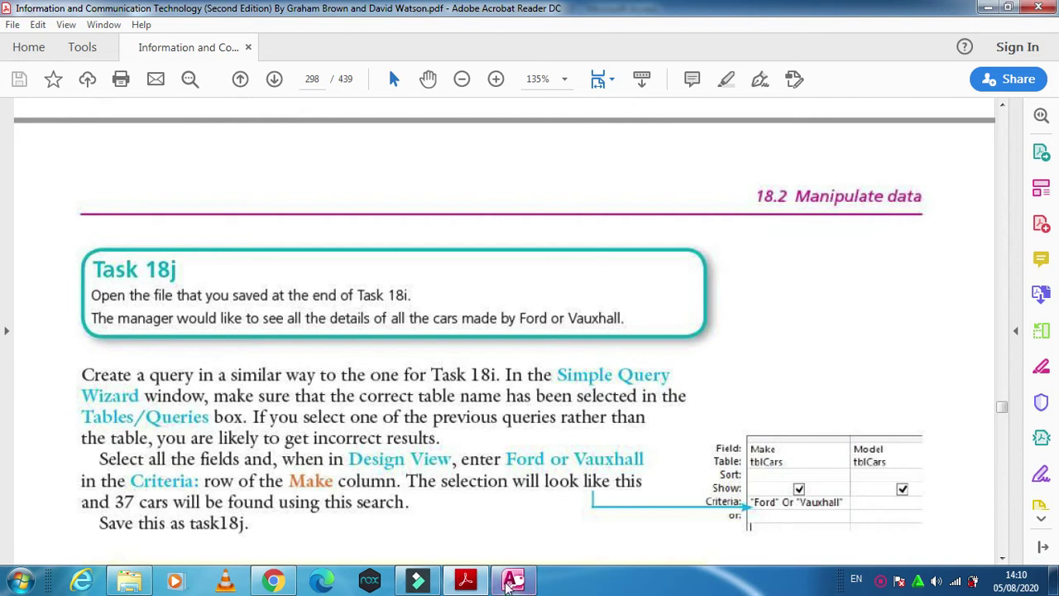
pyautogui.click(512, 578)
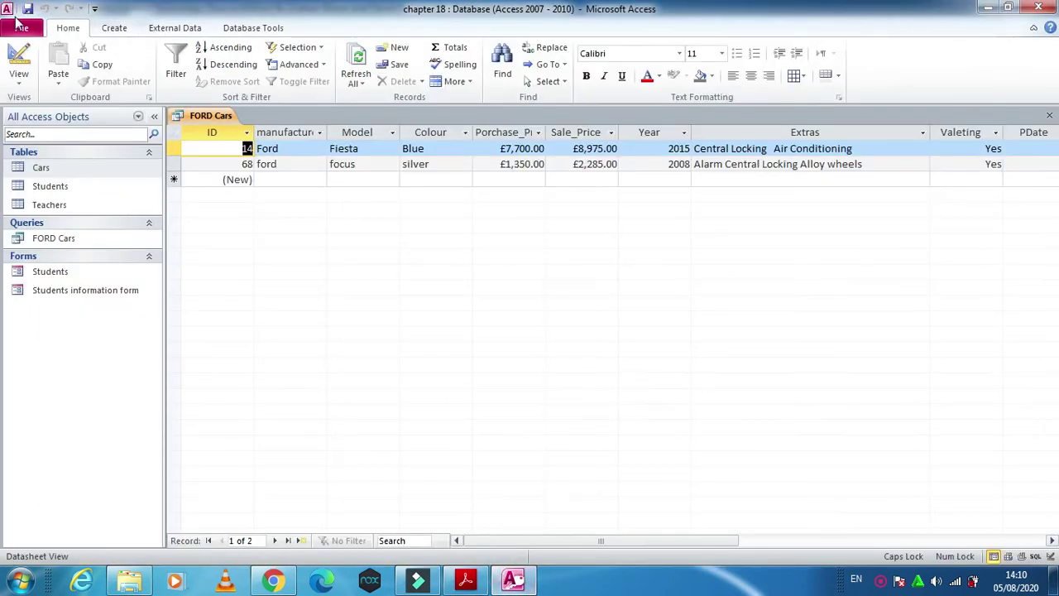
# - Return the FORD Cars query to Design View and clear the Valeting field's criterion
pyautogui.click(21, 58)
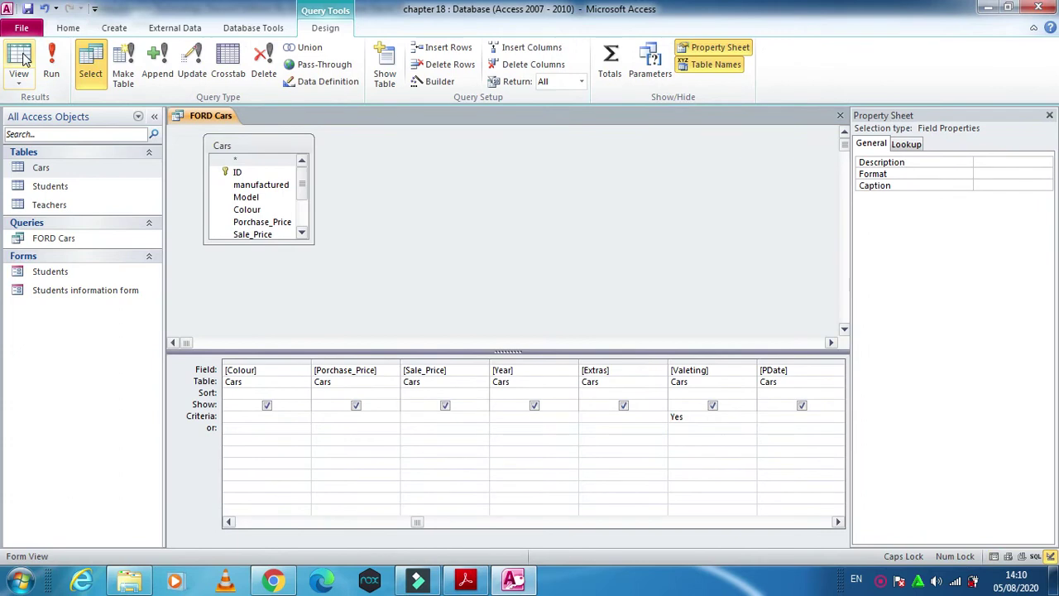
pyautogui.moveTo(705, 417); pyautogui.dragTo(666, 422)
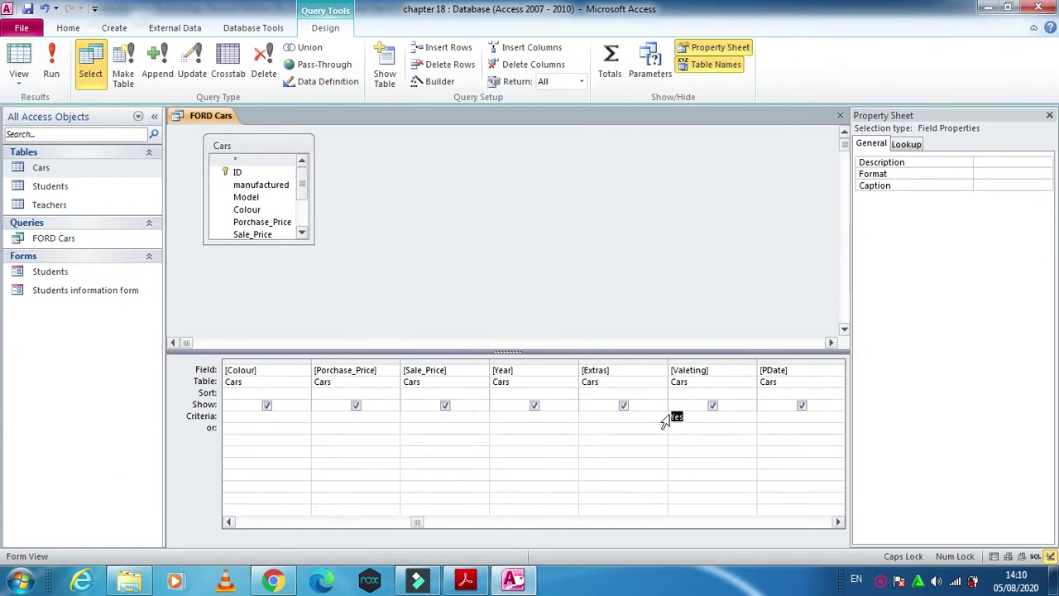
pyautogui.press('Delete')
# - Extend the manufactured field's criterion to "FORD" or vauxhall
pyautogui.moveTo(410, 523); pyautogui.dragTo(285, 521)
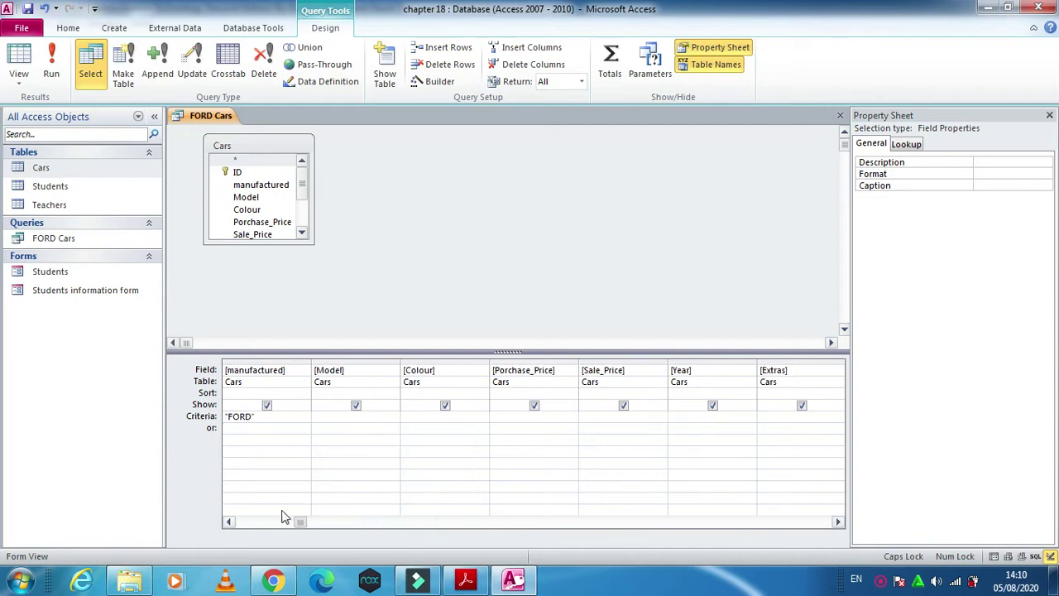
pyautogui.click(265, 420)
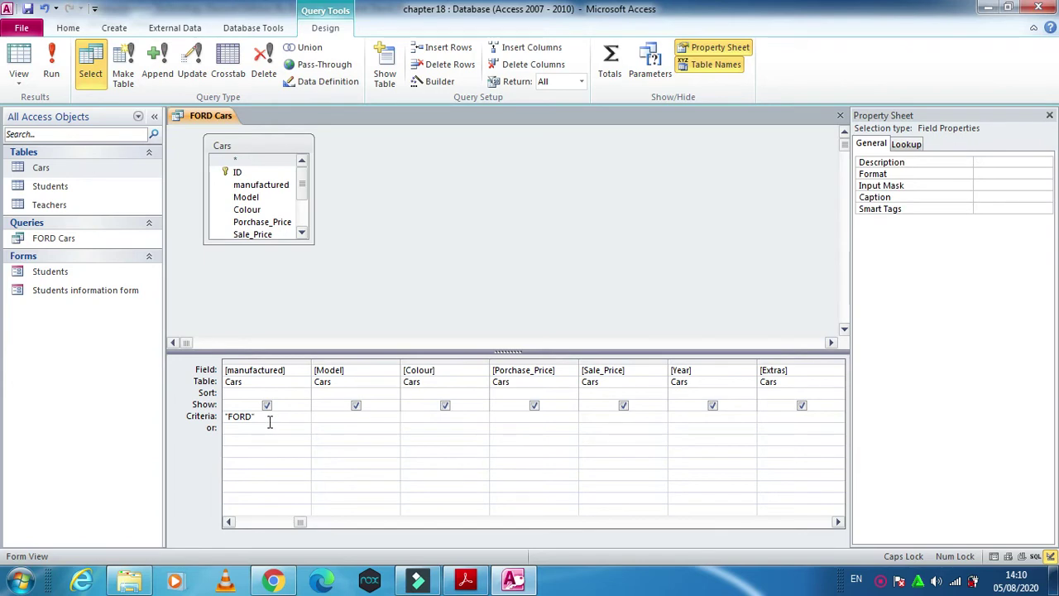
pyautogui.press('capslock')
pyautogui.write('uxhall')
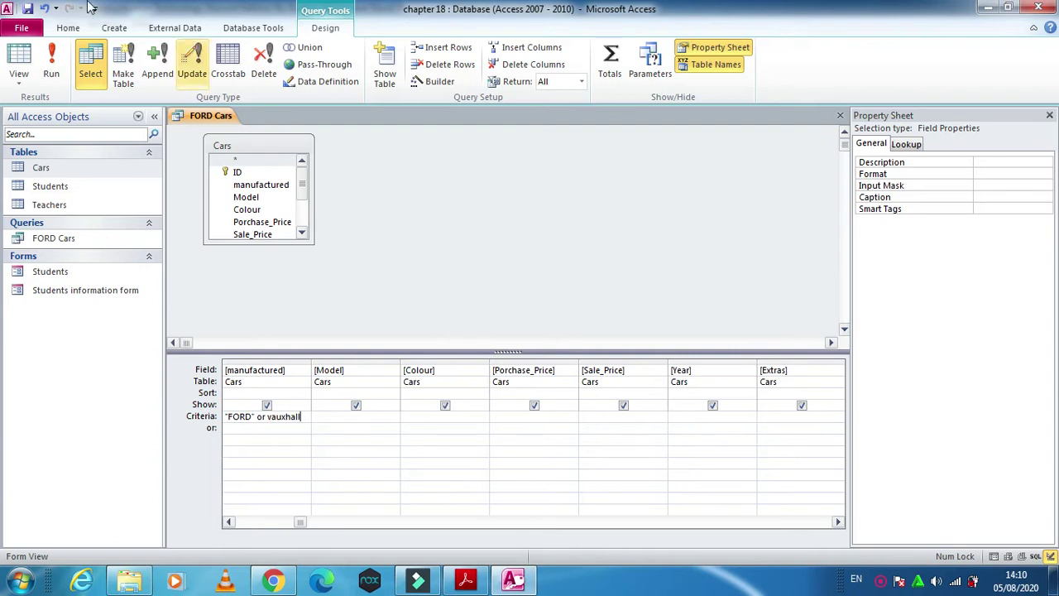
# - Run the Ford or Vauxhall query, extend the manufactured field's criterion with or toyota, and run it again
pyautogui.click(51, 73)
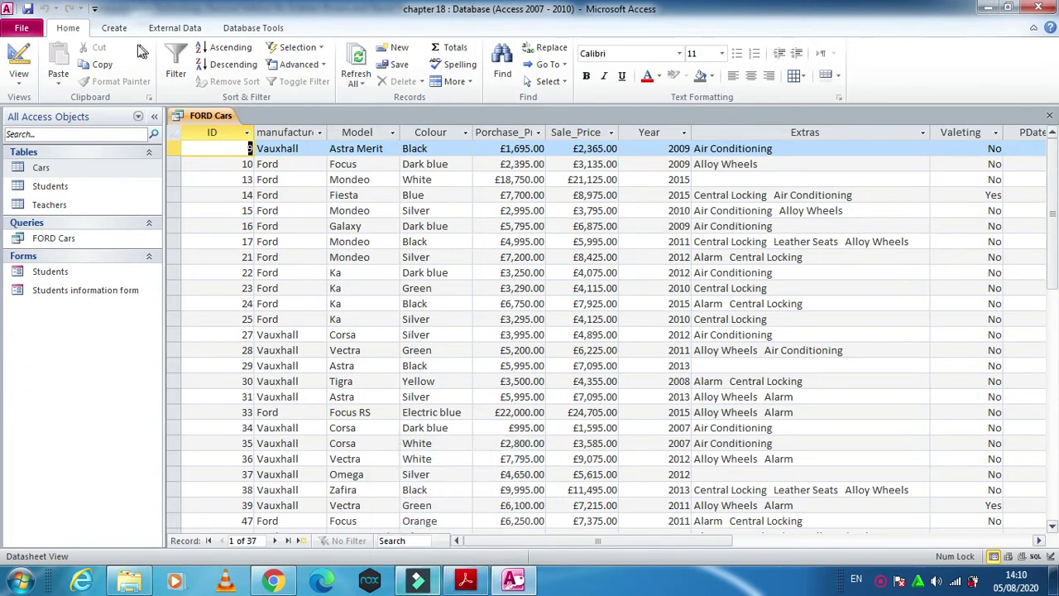
pyautogui.click(18, 60)
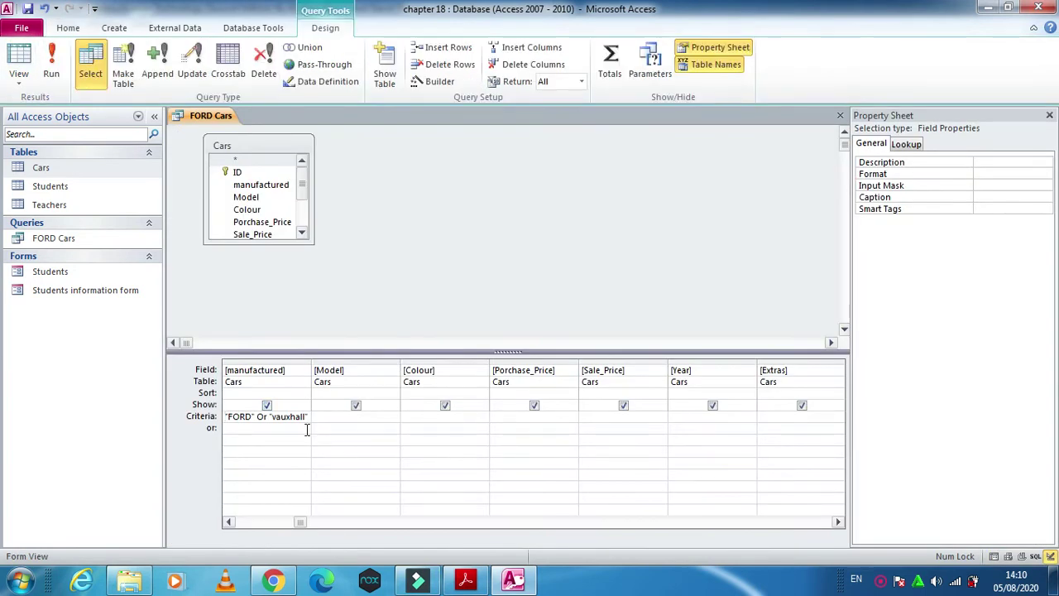
pyautogui.click(305, 417)
pyautogui.write('" or')
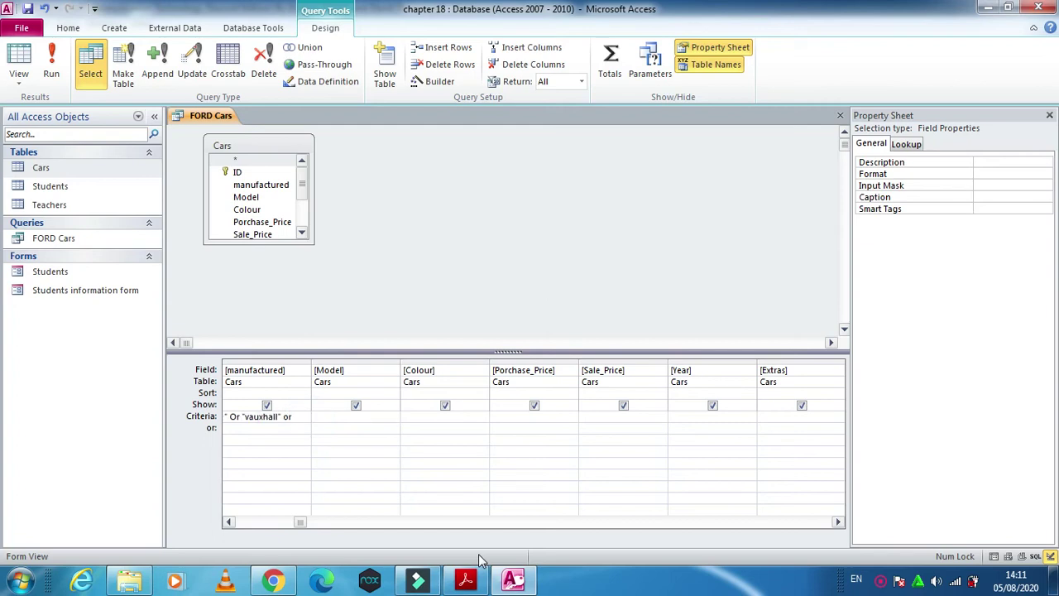
pyautogui.write(' toyota')
pyautogui.click(58, 64)
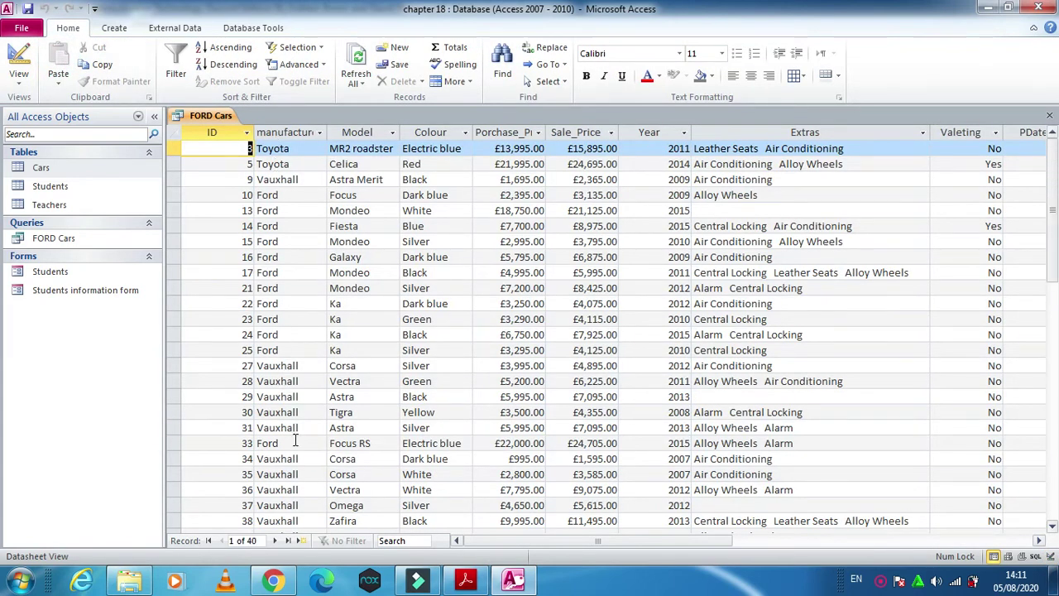
# - Return the query to Design View, read Task 18k on page 298 of the PDF textbook, and switch back to Access
pyautogui.click(19, 56)
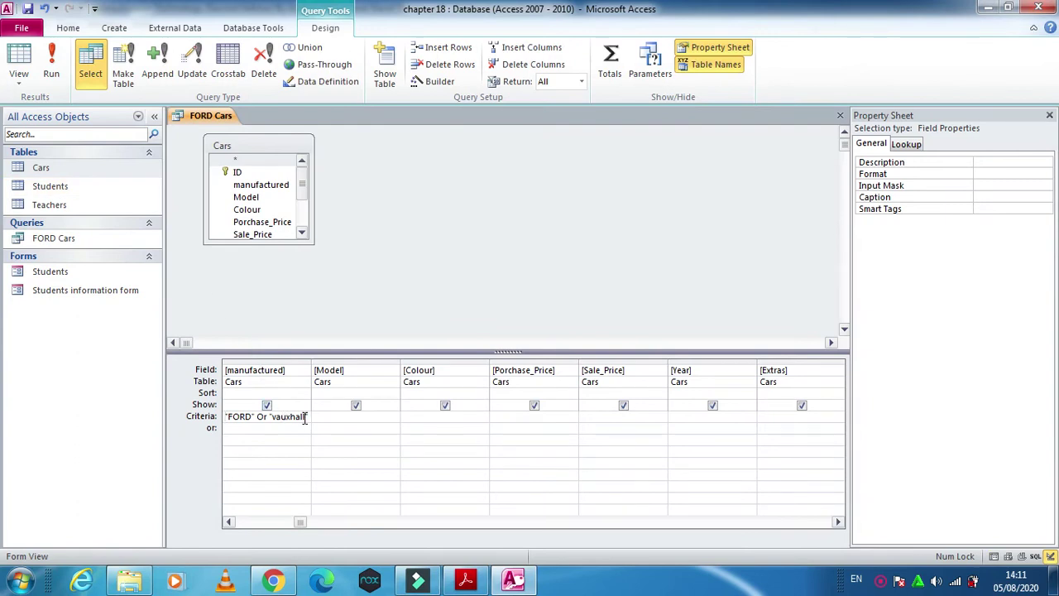
pyautogui.click(465, 579)
pyautogui.scroll(-3, 312, 364)
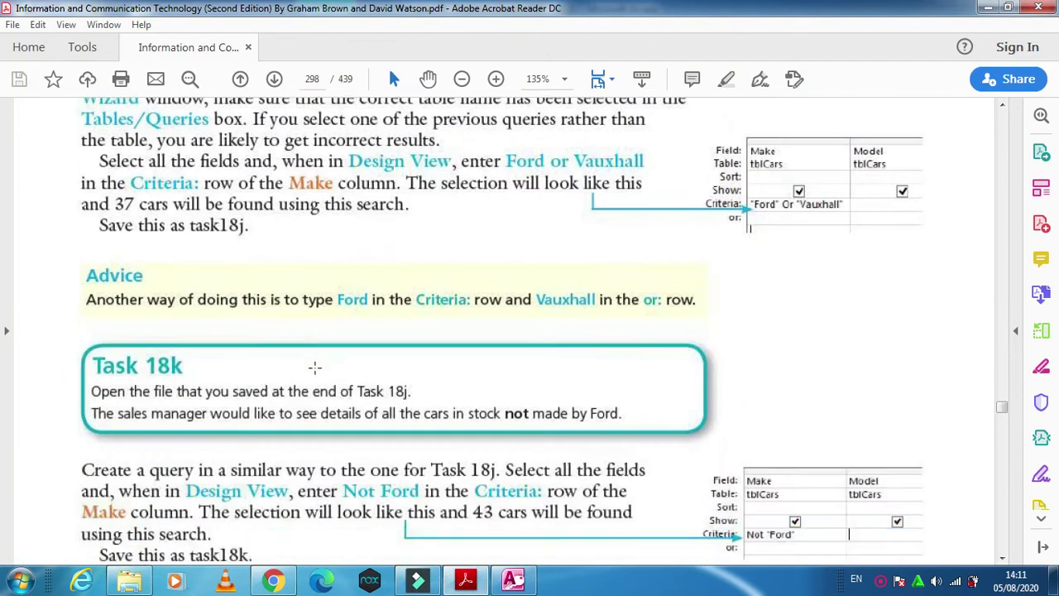
pyautogui.scroll(-1, 315, 367)
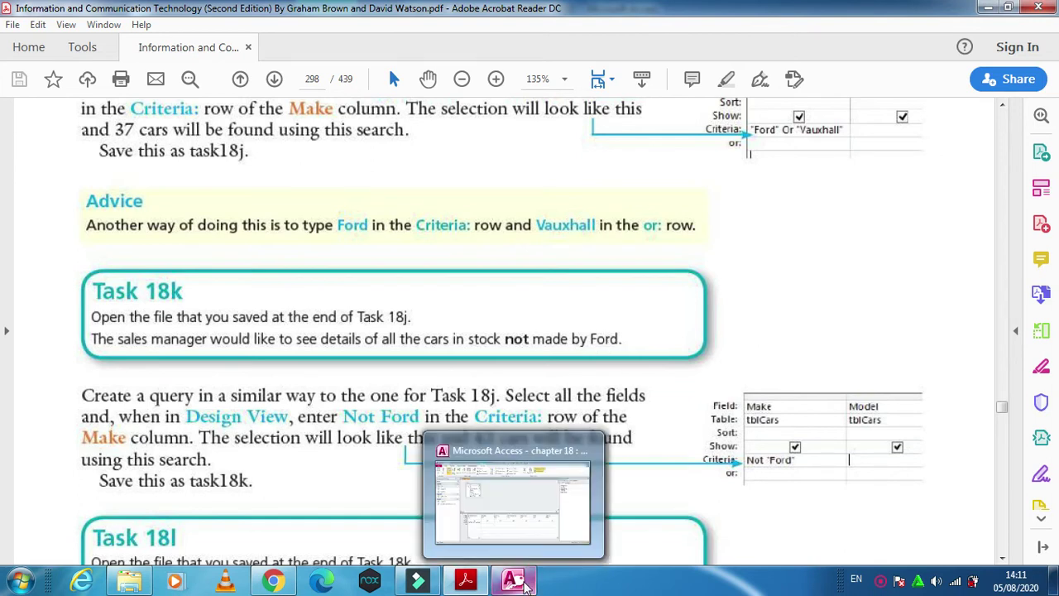
pyautogui.click(517, 580)
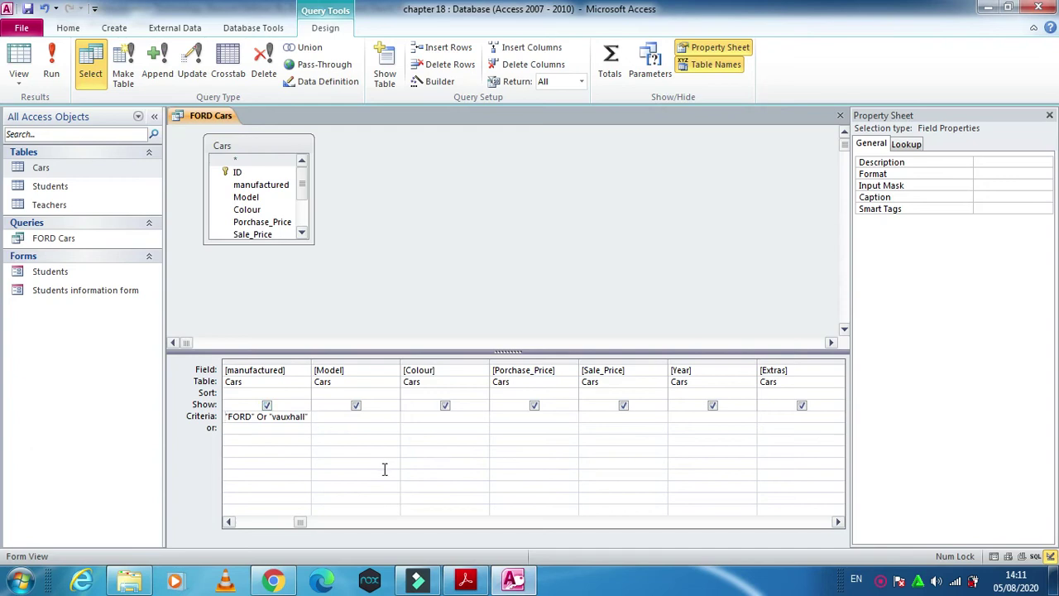
# - Replace the manufactured field's entire criterion with not ford
pyautogui.press('BackSpace')
pyautogui.press('BackSpace')
pyautogui.press('BackSpace')
pyautogui.press('BackSpace')
pyautogui.press('BackSpace')
pyautogui.press('BackSpace')
pyautogui.press('BackSpace')
pyautogui.press('BackSpace')
pyautogui.press('BackSpace')
pyautogui.press('BackSpace')
pyautogui.press('BackSpace')
pyautogui.press('BackSpace')
pyautogui.press('BackSpace')
pyautogui.press('BackSpace')
pyautogui.press('BackSpace')
pyautogui.press('BackSpace')
pyautogui.press('BackSpace')
pyautogui.press('BackSpace')
pyautogui.press('BackSpace')
pyautogui.press('BackSpace')
pyautogui.write('not ford')
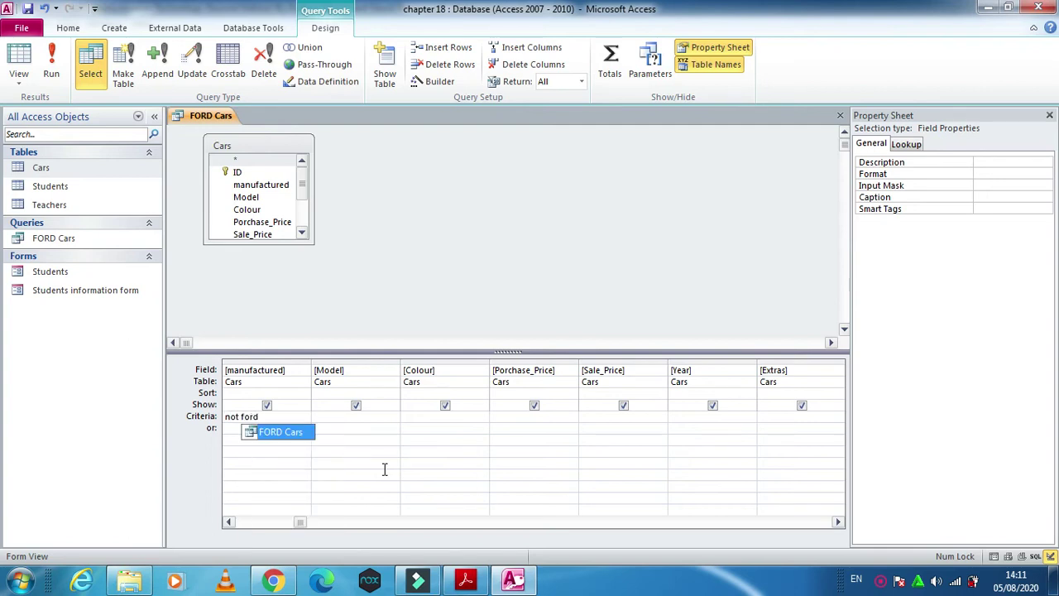
# - Replace the manufactured field's criterion with <>ford, and run the query
pyautogui.press('BackSpace')
pyautogui.press('BackSpace')
pyautogui.press('BackSpace')
pyautogui.press('BackSpace')
pyautogui.press('BackSpace')
pyautogui.press('BackSpace')
pyautogui.press('BackSpace')
pyautogui.press('BackSpace')
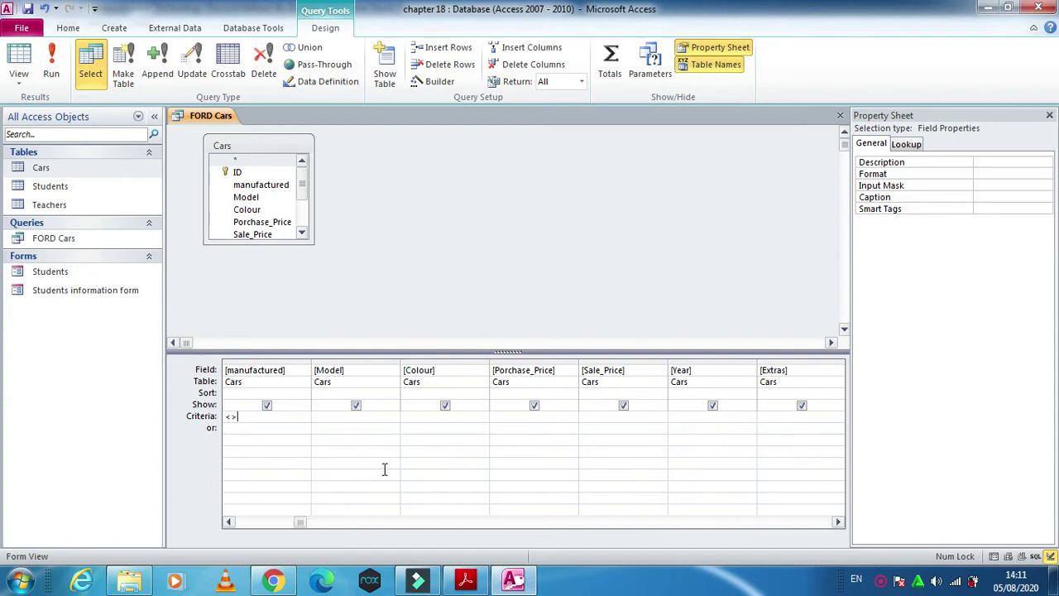
pyautogui.write('<>ford')
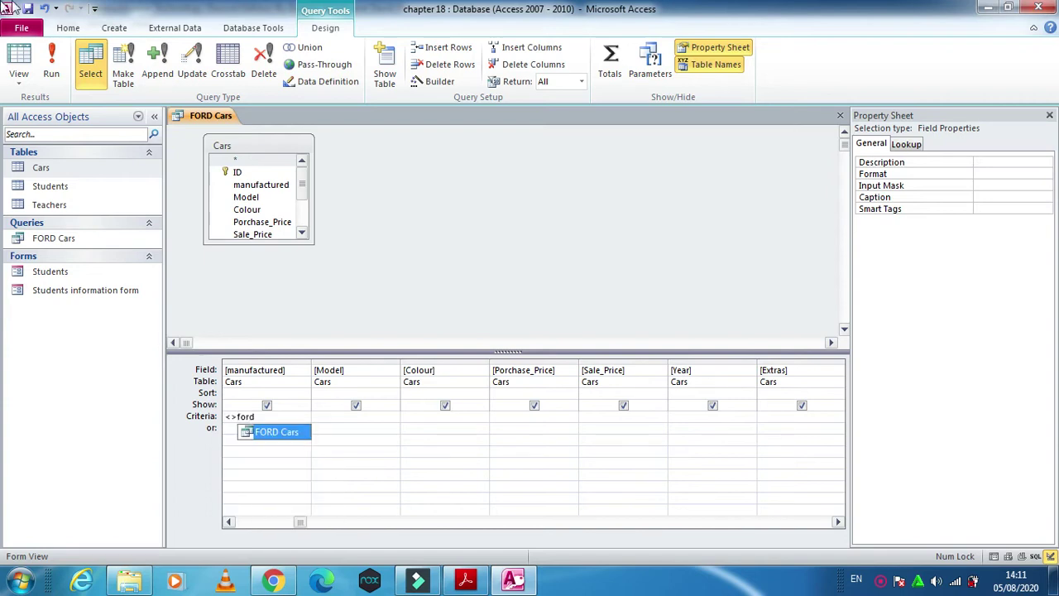
pyautogui.click(54, 66)
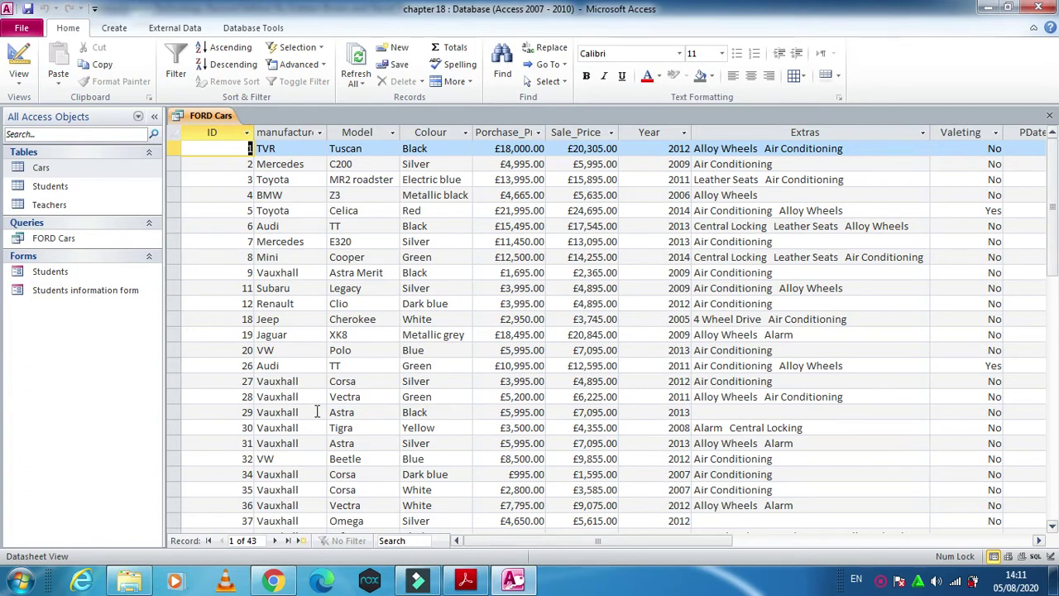
# - Return to Design View, change the <> operator in the manufactured criterion to not, and show the query results
pyautogui.click(19, 60)
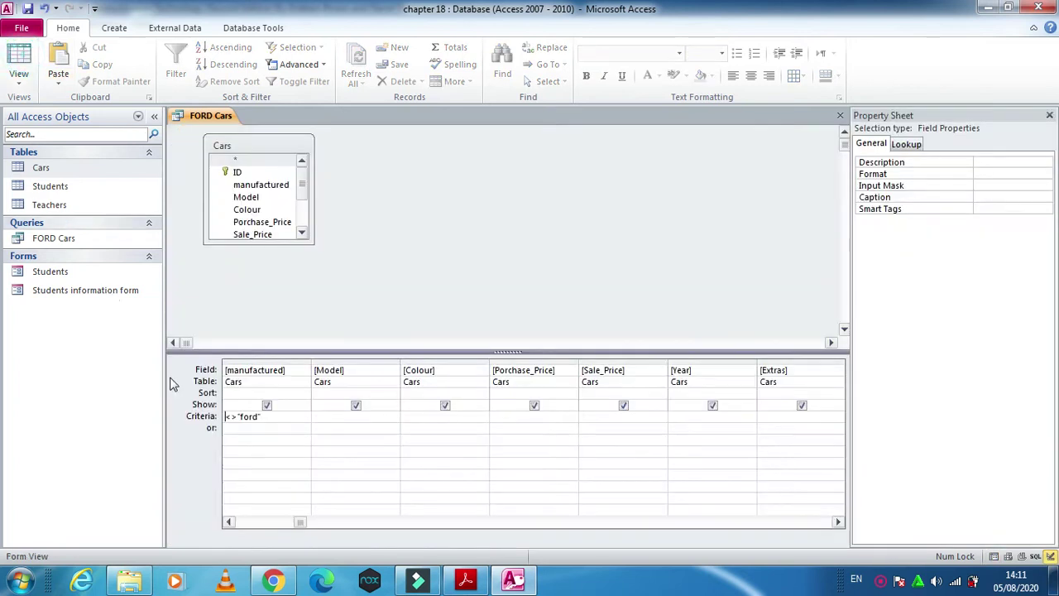
pyautogui.doubleClick(237, 417)
pyautogui.write('not')
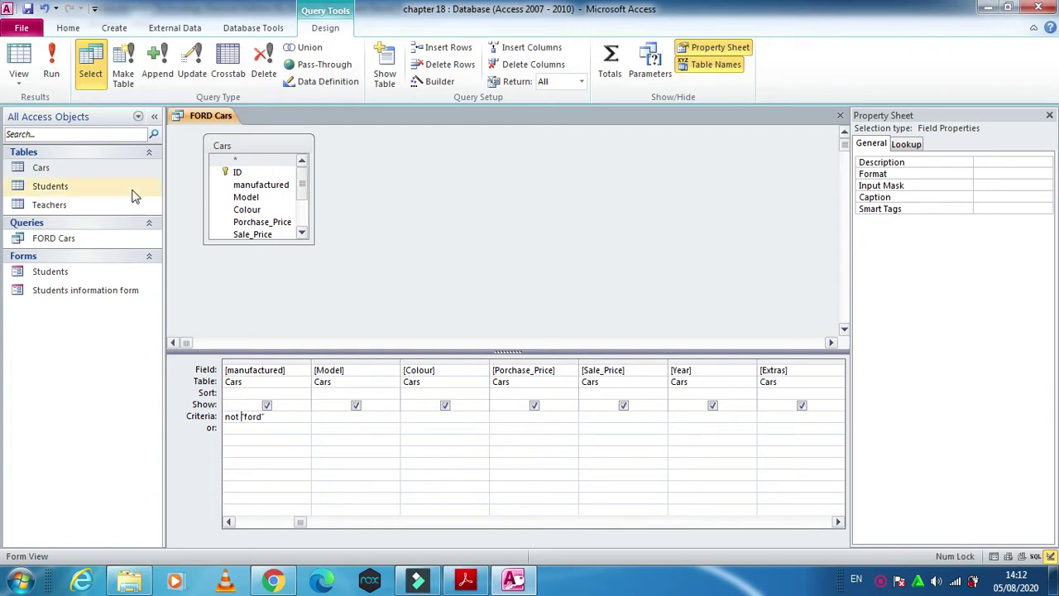
pyautogui.click(20, 62)
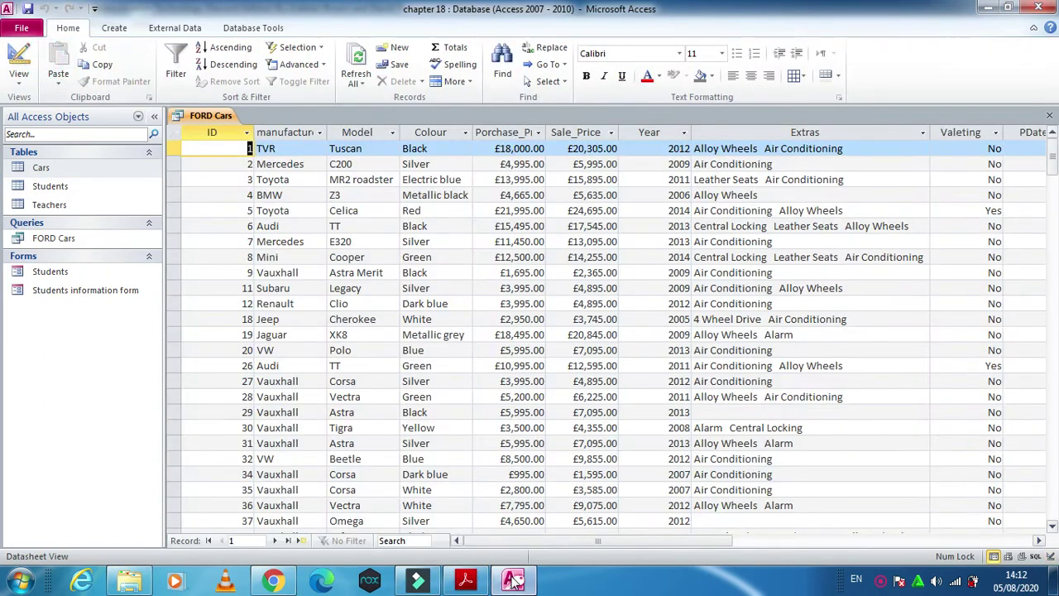
# - Read Task 18l in the PDF textbook, and switch back to Access to examine the Extras column of the query results
pyautogui.click(469, 581)
pyautogui.scroll(-3, 526, 546)
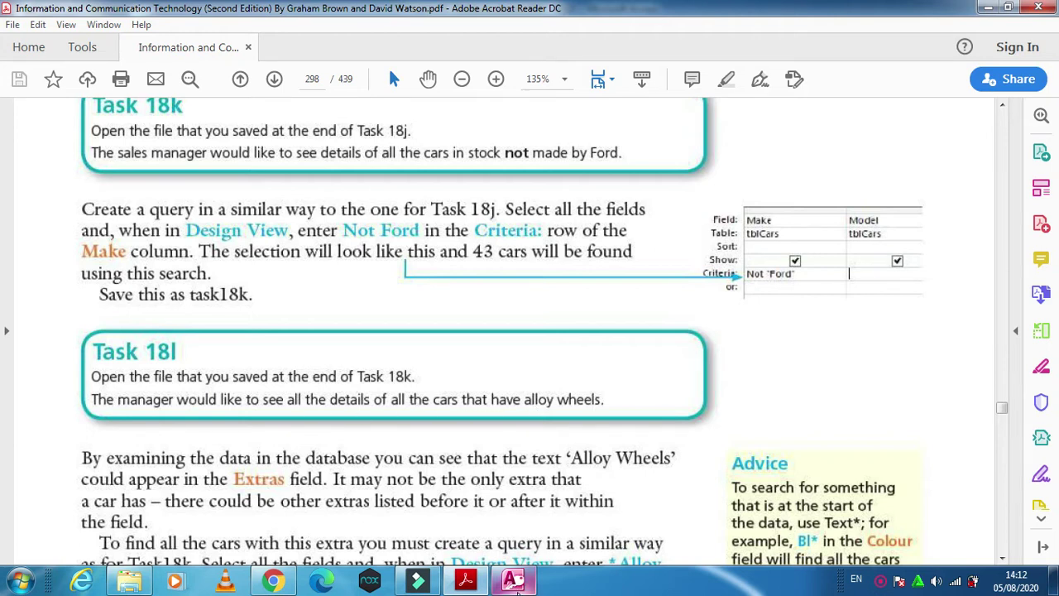
pyautogui.click(515, 581)
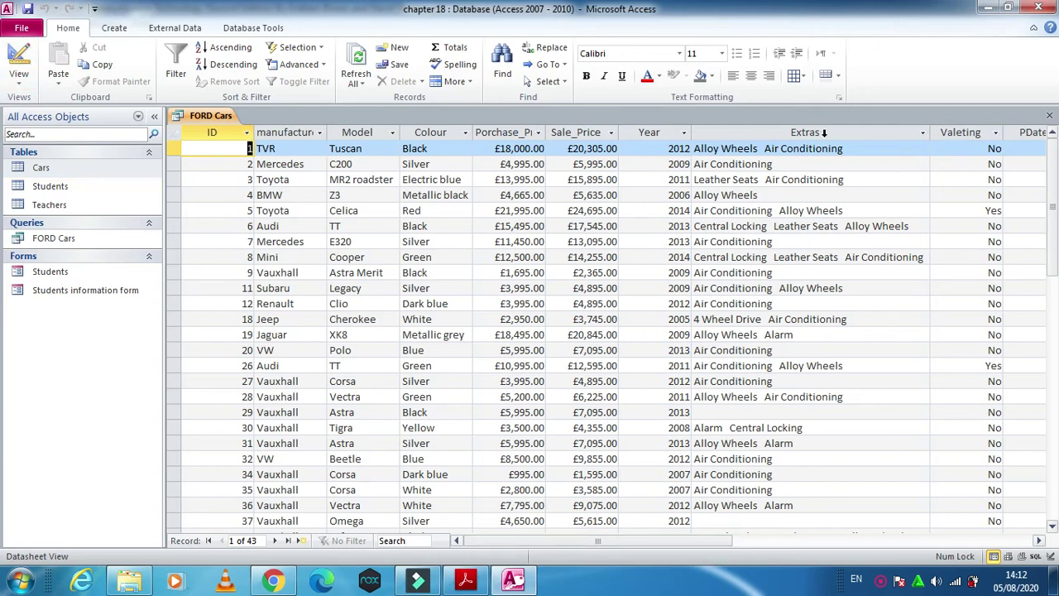
pyautogui.click(825, 134)
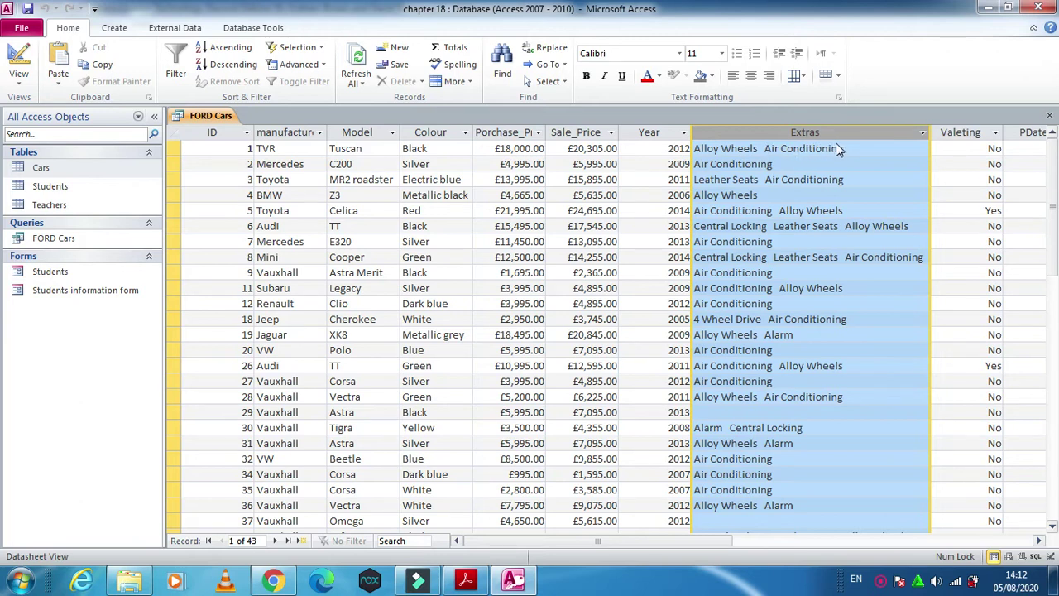
# - Return the query to Design View and clear the manufactured field's criterion
pyautogui.click(15, 68)
pyautogui.doubleClick(273, 416)
pyautogui.press('Delete')
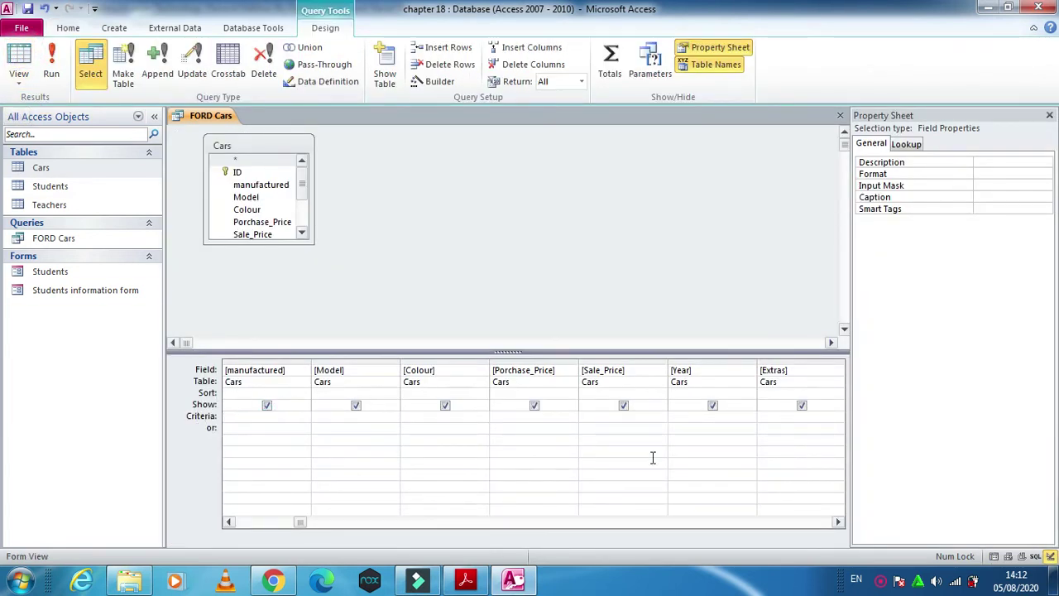
# - Enter alloy wheels as the criterion of the Extras field, and run the query
pyautogui.hscroll(1, 781, 417)
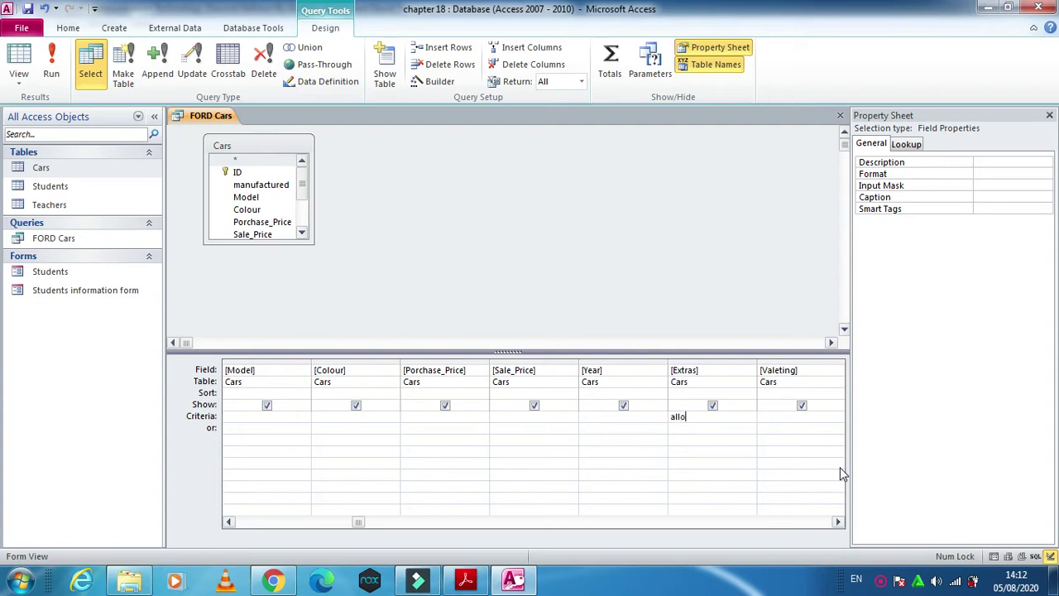
pyautogui.write('hw')
pyautogui.press('BackSpace')
pyautogui.press('BackSpace')
pyautogui.write('els')
pyautogui.click(57, 68)
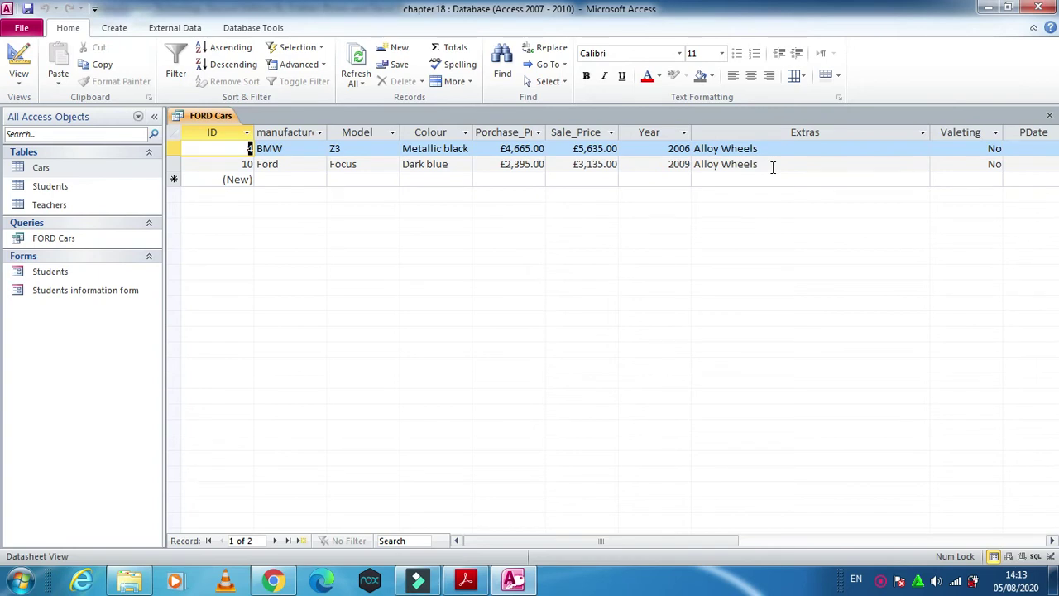
# - Return to Design View, add a trailing * wildcard after alloy wheels in the Extras criterion, and run the query
pyautogui.click(19, 58)
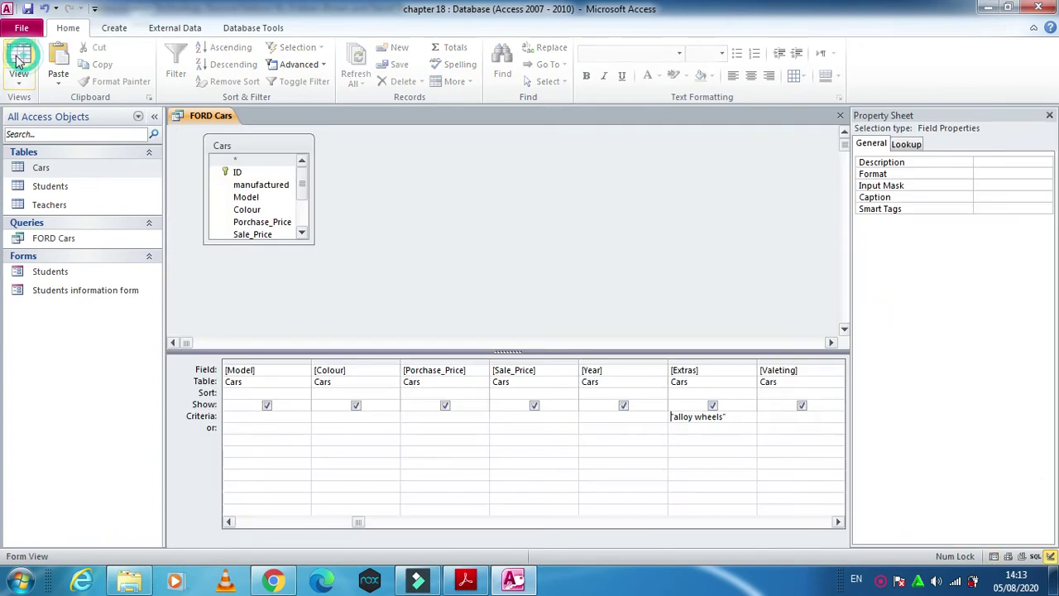
pyautogui.click(721, 418)
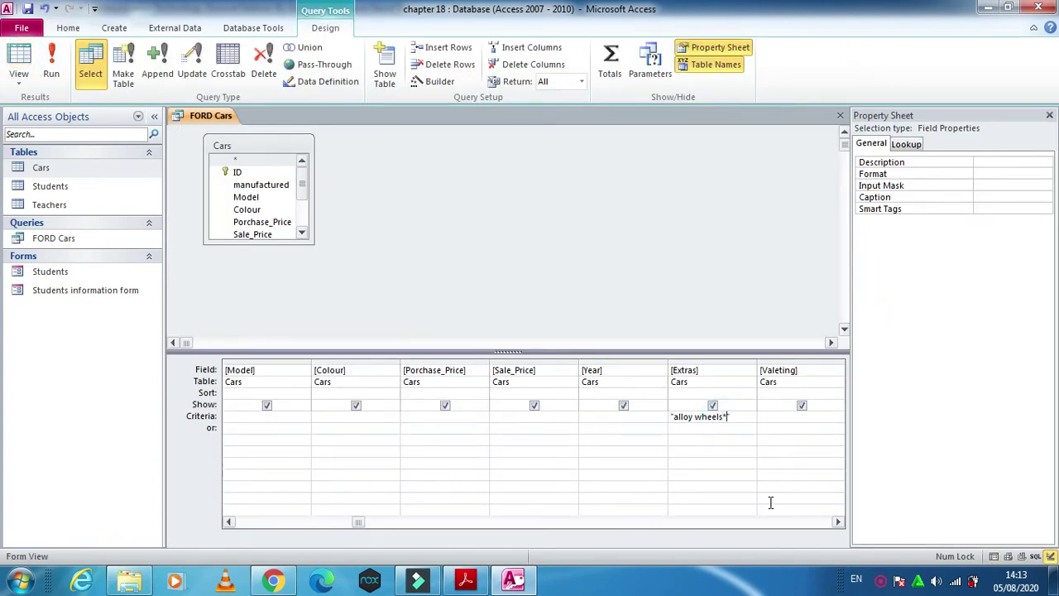
pyautogui.click(51, 64)
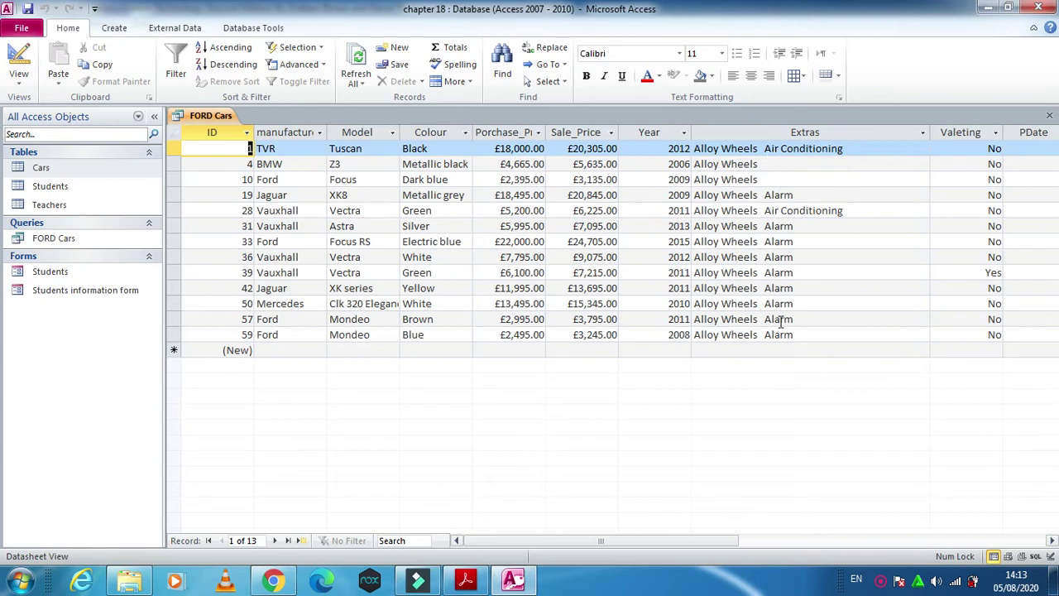
# - Return to Design View, add a leading * wildcard to make the Extras criterion Like "*alloy wheels*", and run the query
pyautogui.click(29, 56)
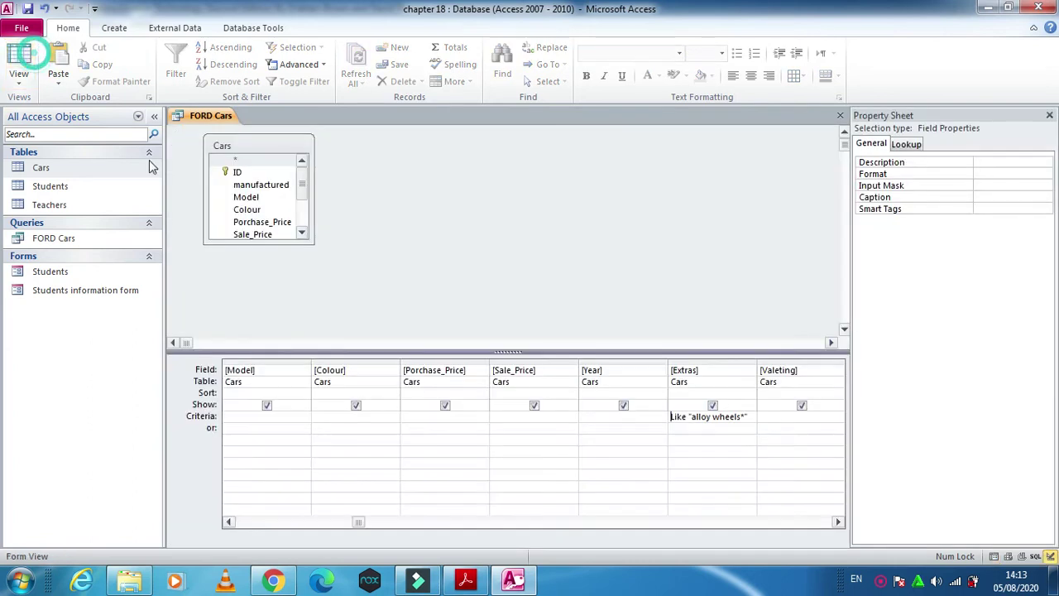
pyautogui.click(688, 416)
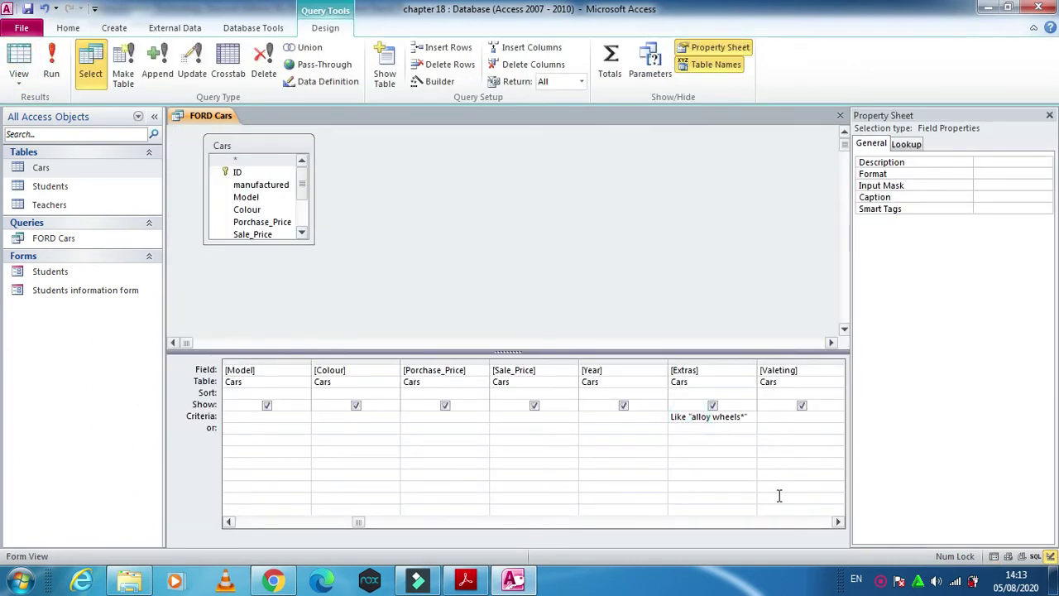
pyautogui.write('*')
pyautogui.click(51, 64)
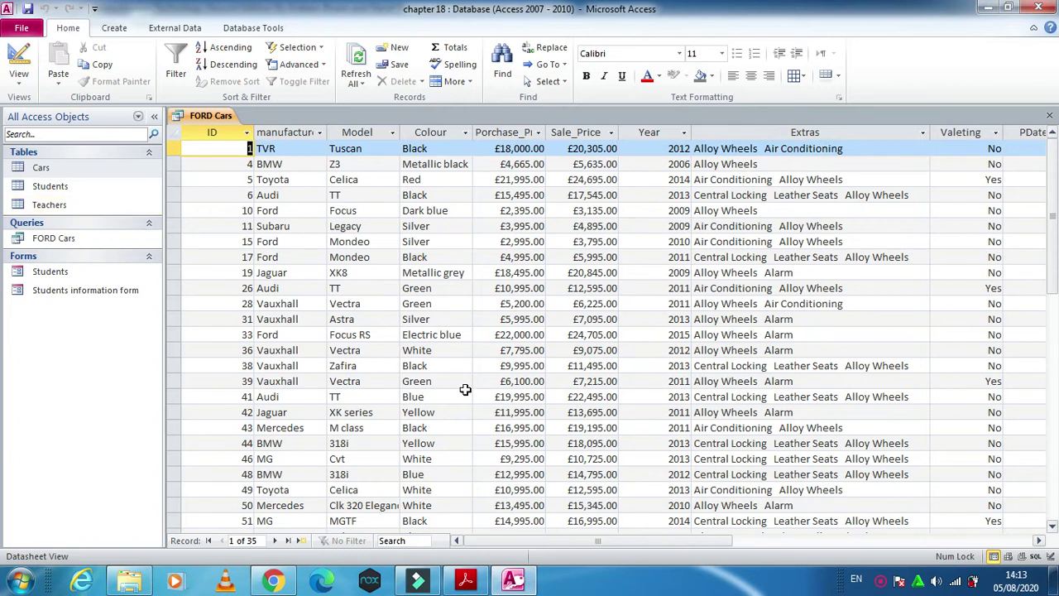
# - Bring the Access window back to the front and return the alloy wheels query to Design View
pyautogui.click(500, 581)
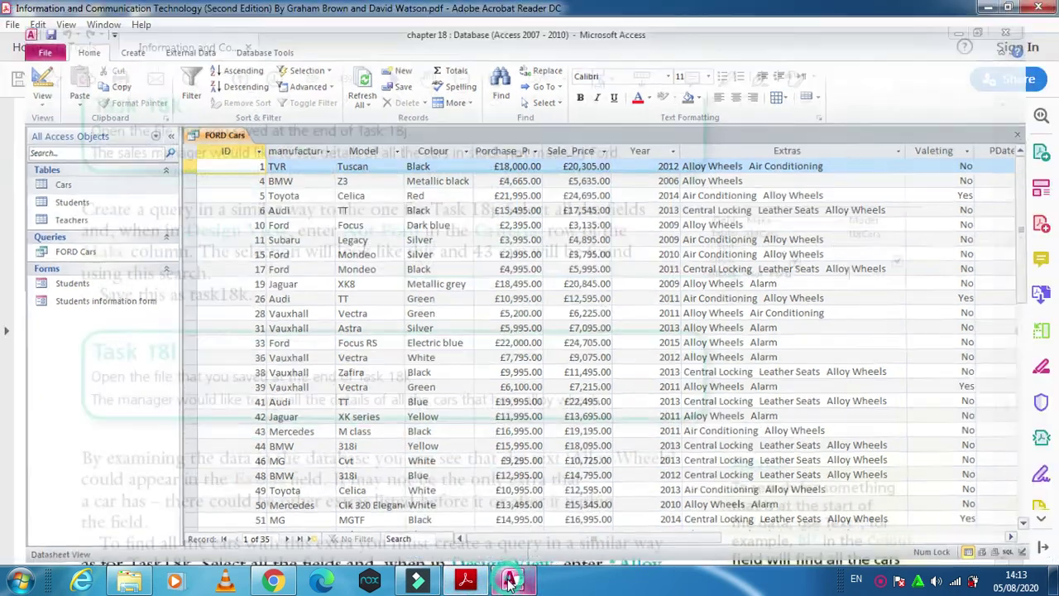
pyautogui.click(465, 584)
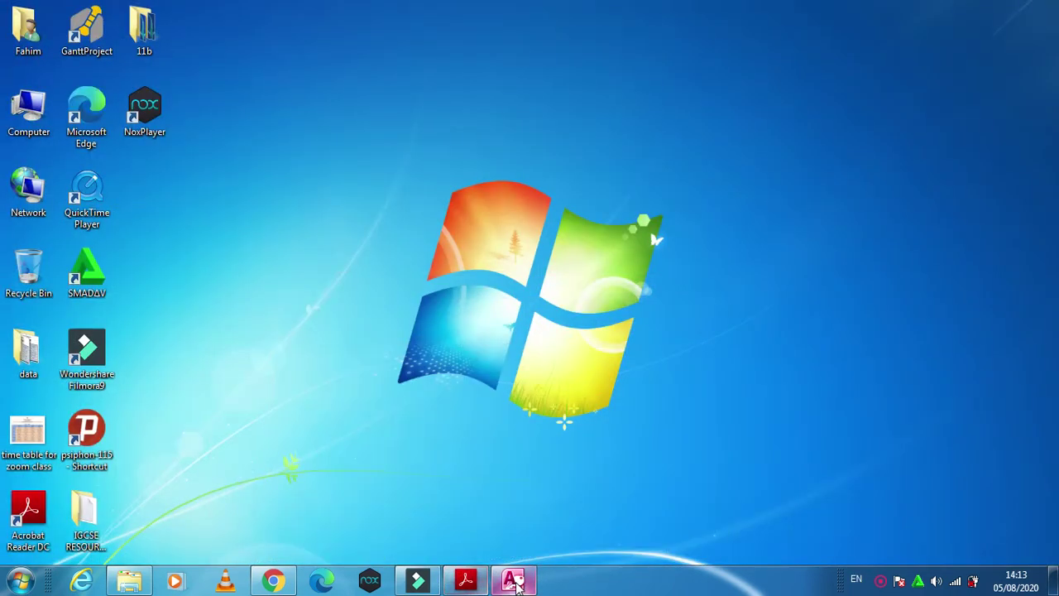
pyautogui.click(513, 582)
pyautogui.click(18, 56)
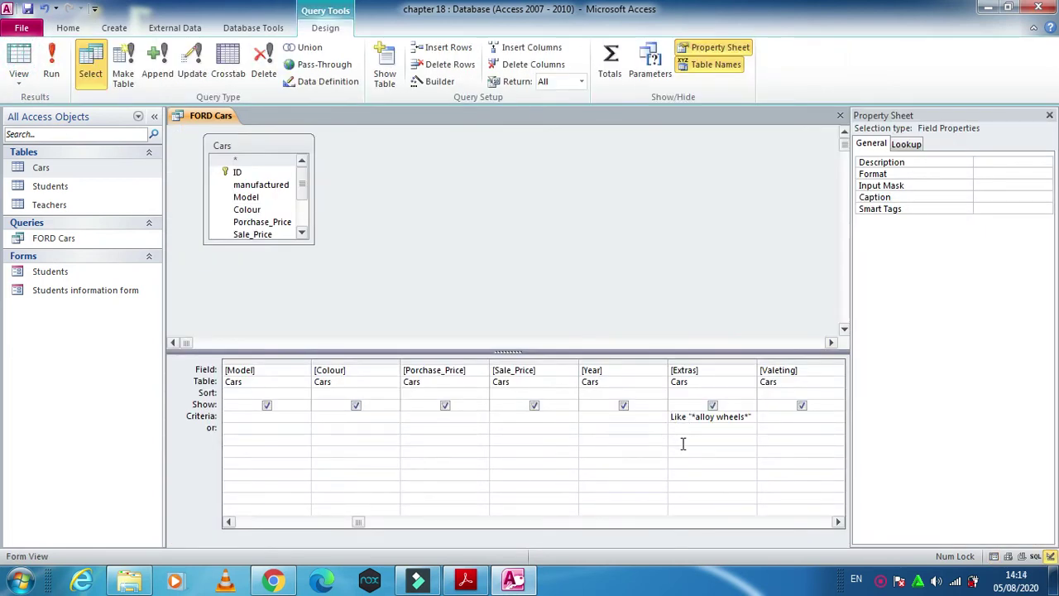
# - Read the Task 18l wildcard search explanation and Task 18m in the PDF textbook, and switch back to Access
pyautogui.click(465, 579)
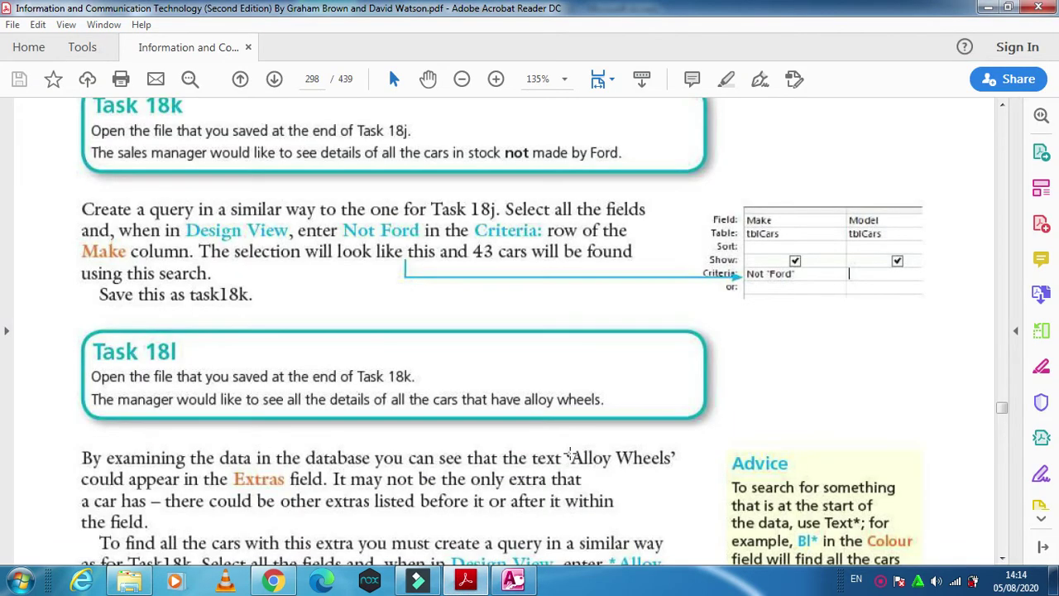
pyautogui.scroll(-4, 570, 454)
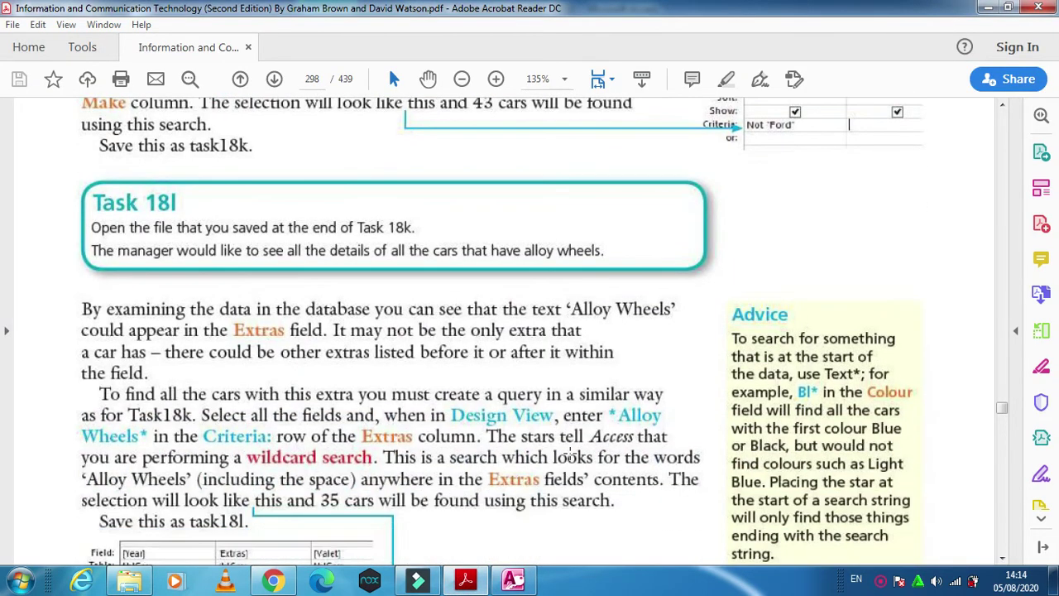
pyautogui.scroll(-3, 570, 454)
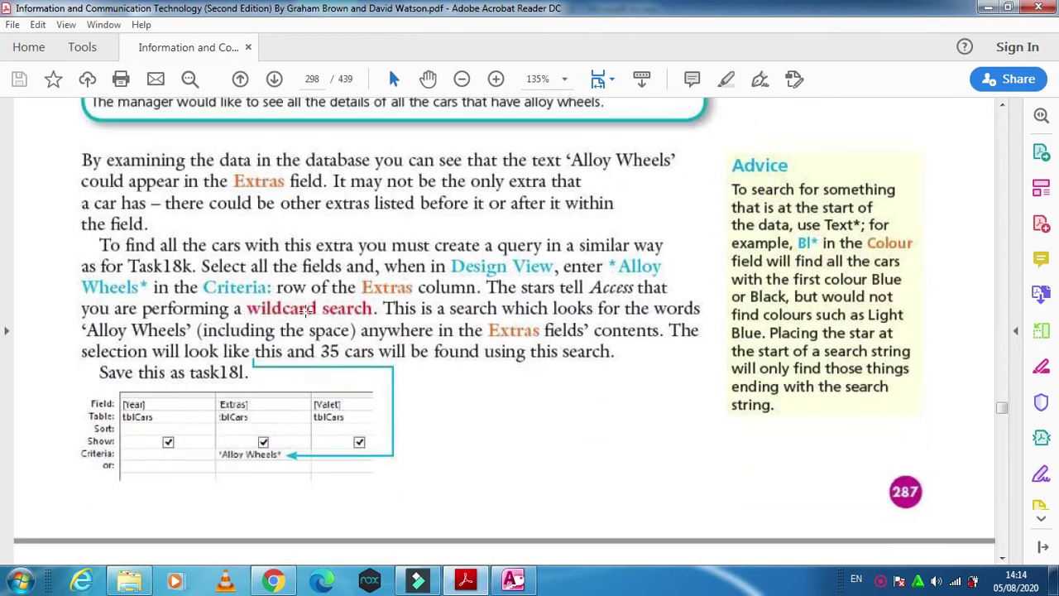
pyautogui.scroll(-11, 493, 403)
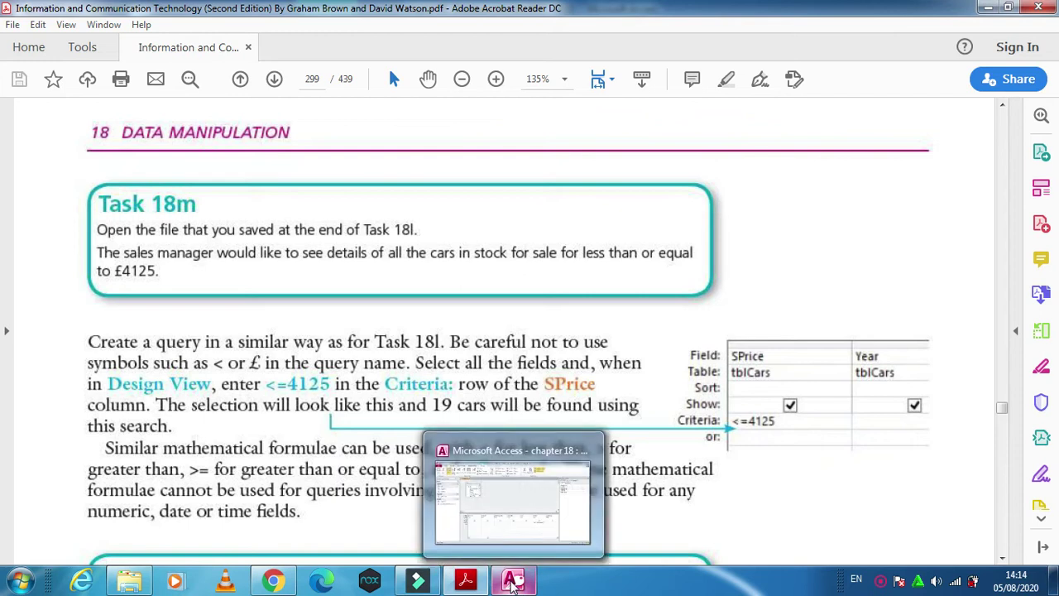
pyautogui.click(513, 581)
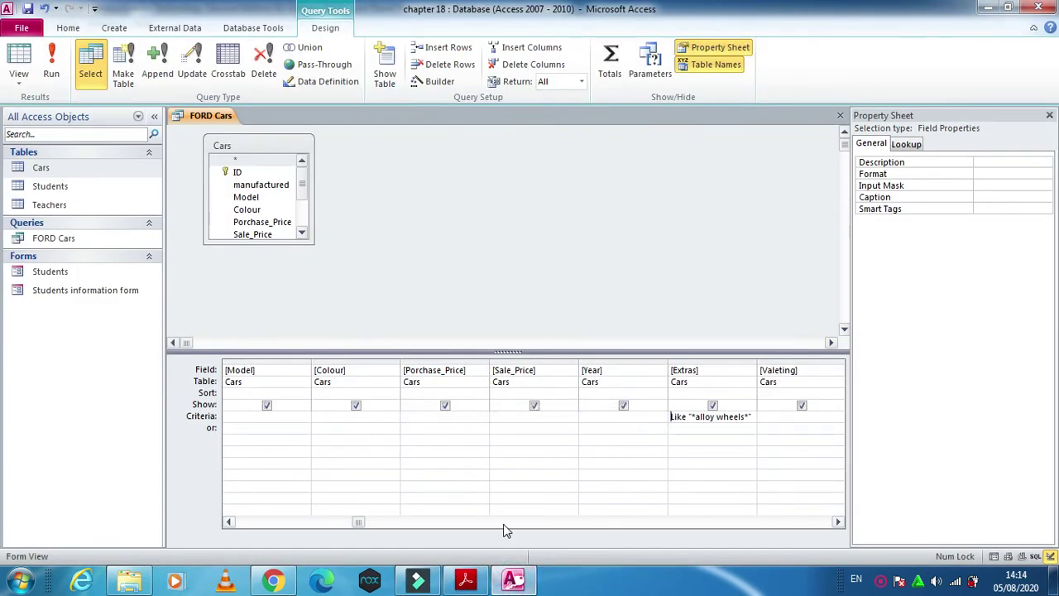
# - Clear the Extras criterion, enter <=4125 as the Sale_Price criterion, run the query and select the Sale_Price column in the results
pyautogui.moveTo(754, 419); pyautogui.dragTo(649, 422)
pyautogui.press('Delete')
pyautogui.click(502, 414)
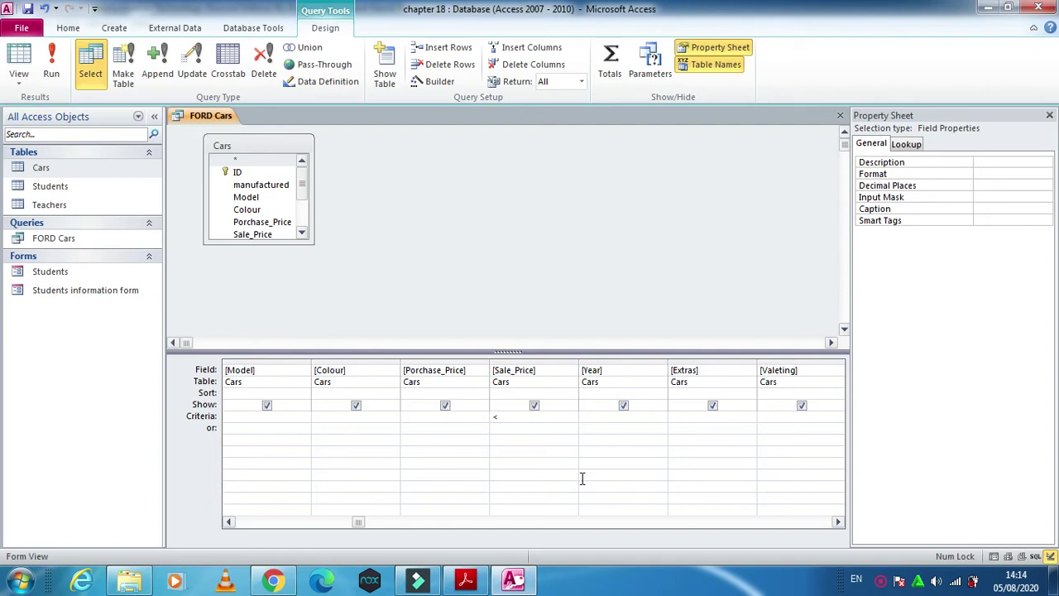
pyautogui.write('<=4125')
pyautogui.click(51, 66)
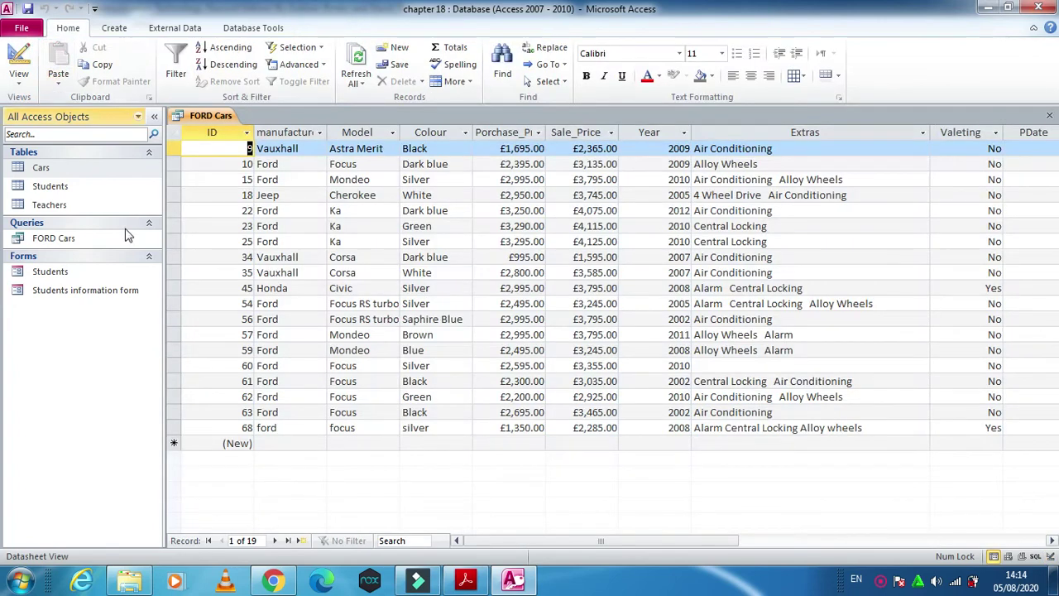
pyautogui.click(576, 124)
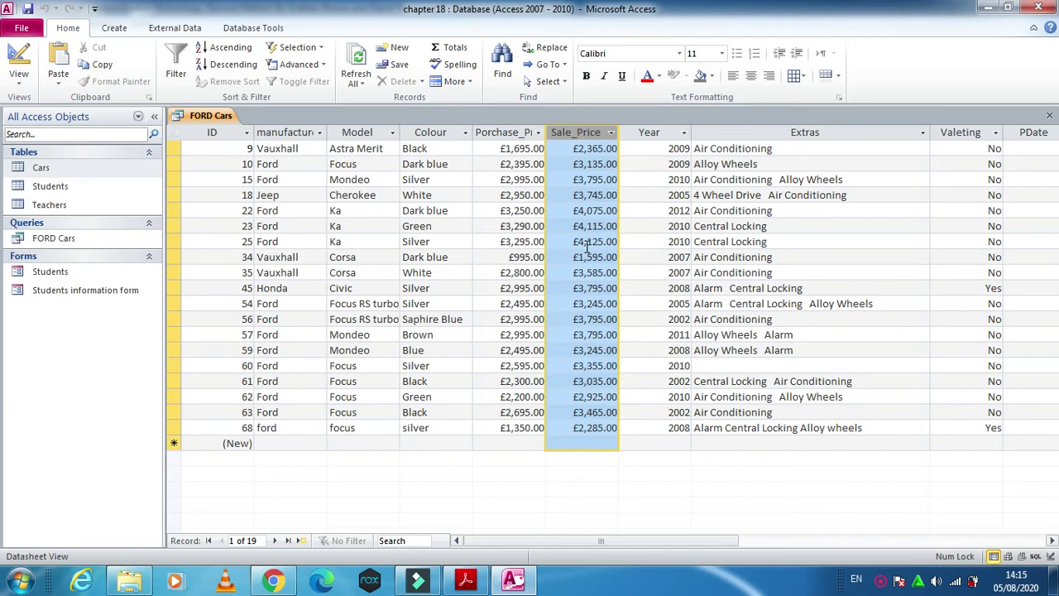
# - Return to Design View, replace the Sale_Price criterion with >1000, and run the query
pyautogui.click(18, 63)
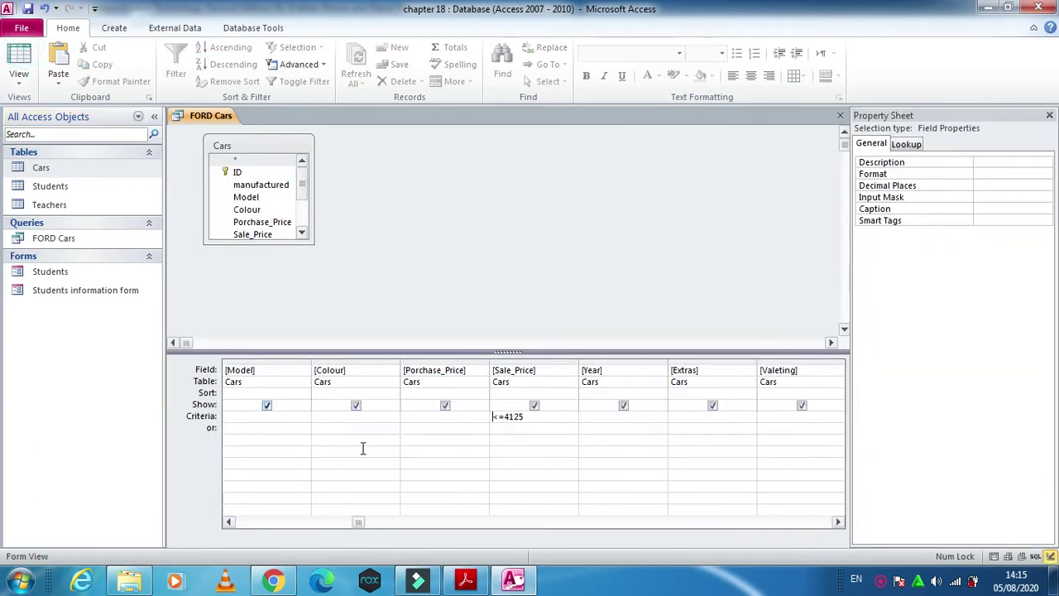
pyautogui.doubleClick(497, 416)
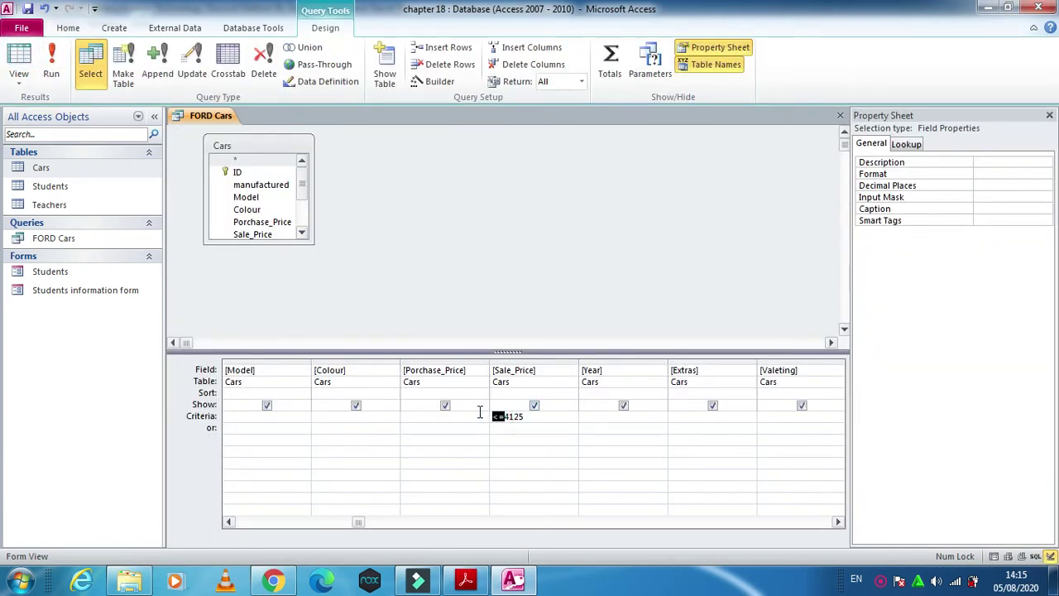
pyautogui.press('Delete')
pyautogui.press('Delete')
pyautogui.press('Delete')
pyautogui.press('Delete')
pyautogui.press('Delete')
pyautogui.write('>1000')
pyautogui.click(55, 66)
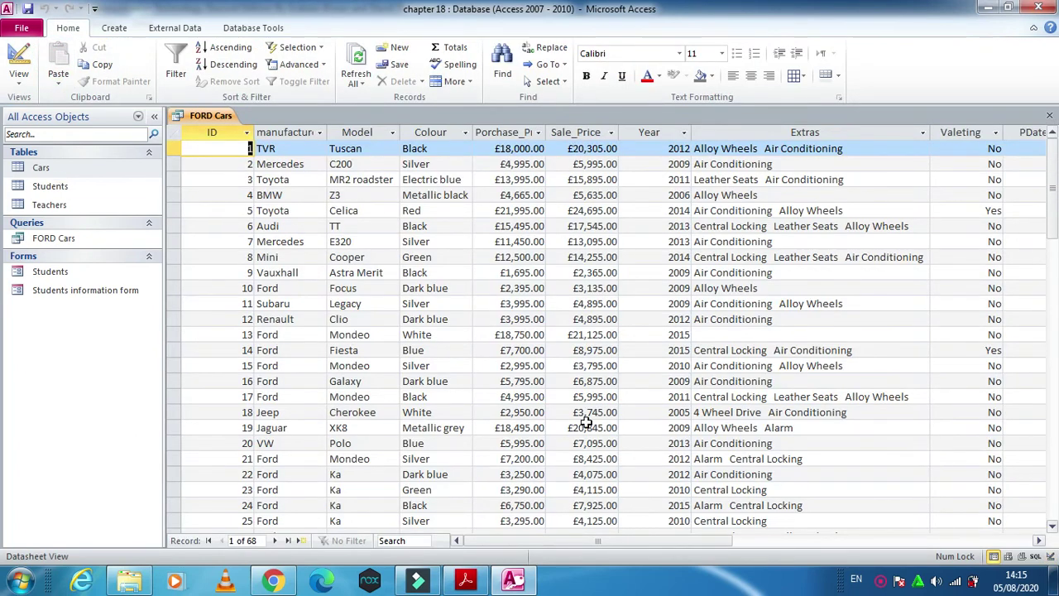
# - Return to Design View and close the FORD Cars query, saving its design changes
pyautogui.click(17, 54)
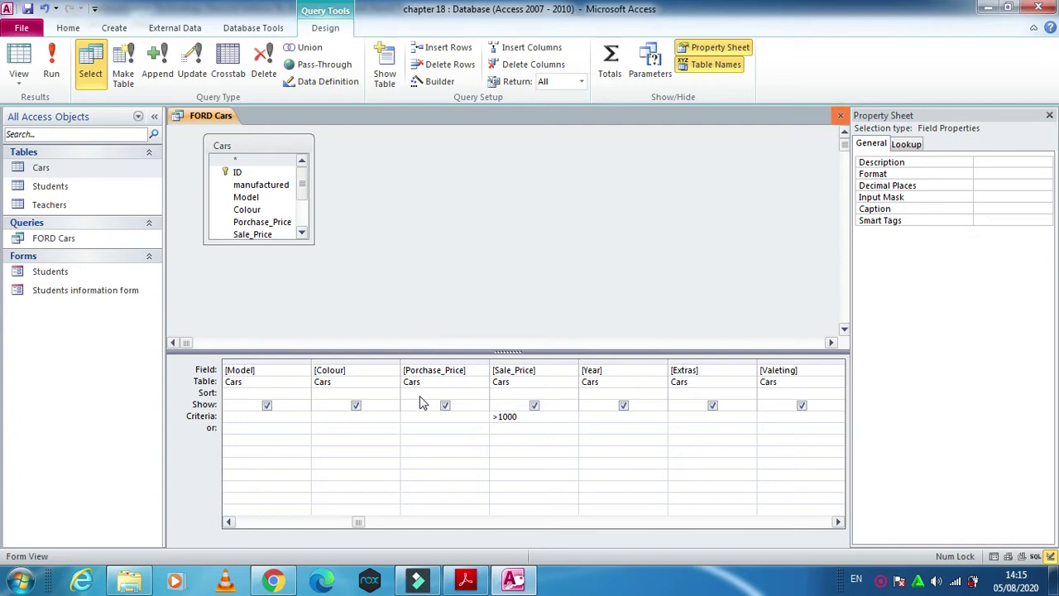
pyautogui.hotkey('ctrl', 'w')
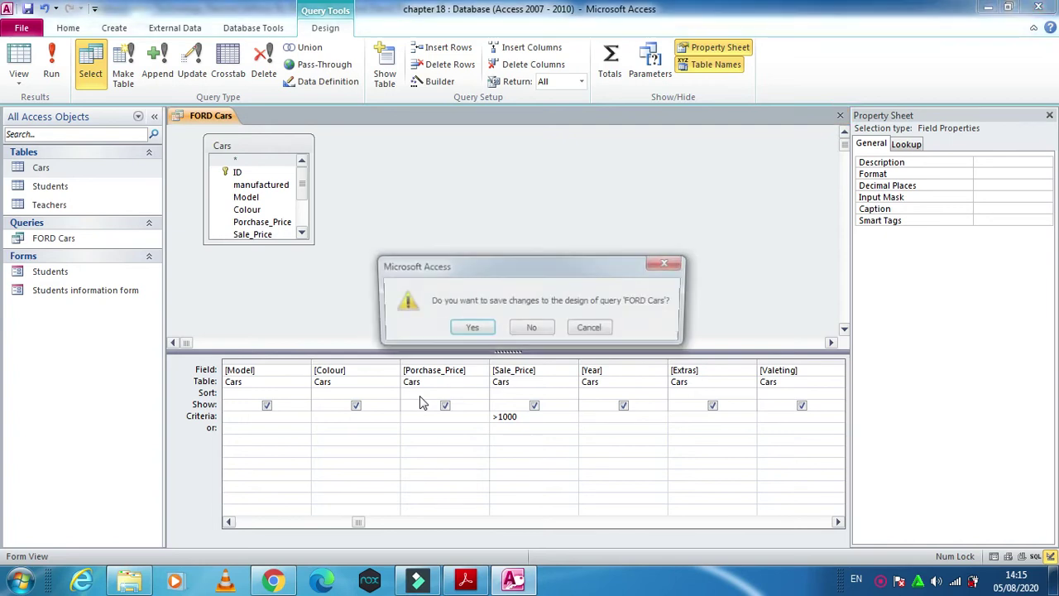
pyautogui.click(465, 331)
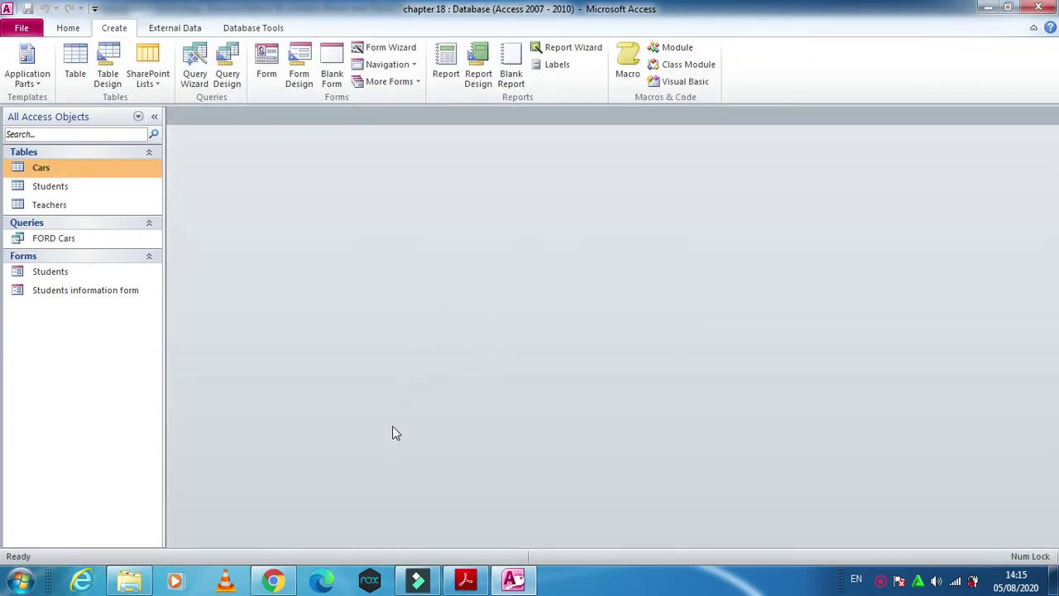
pyautogui.click(70, 187)
pyautogui.click(71, 205)
pyautogui.click(72, 187)
pyautogui.click(72, 205)
pyautogui.click(72, 182)
pyautogui.click(79, 205)
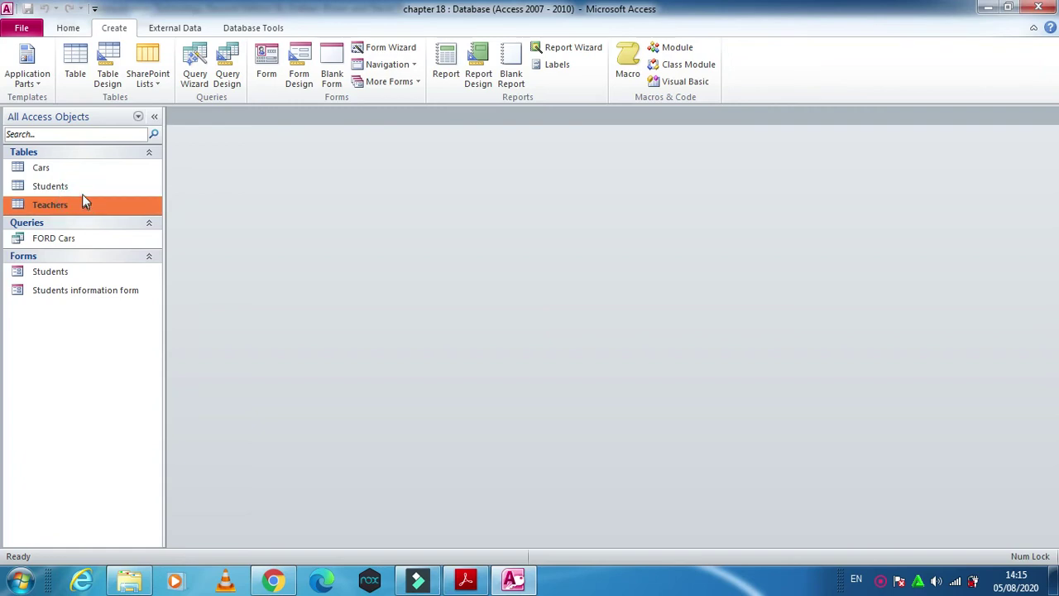
pyautogui.click(133, 186)
pyautogui.click(122, 203)
# - Examine the relationship between the Students and Teachers tables, and close the Relationships view
pyautogui.click(257, 29)
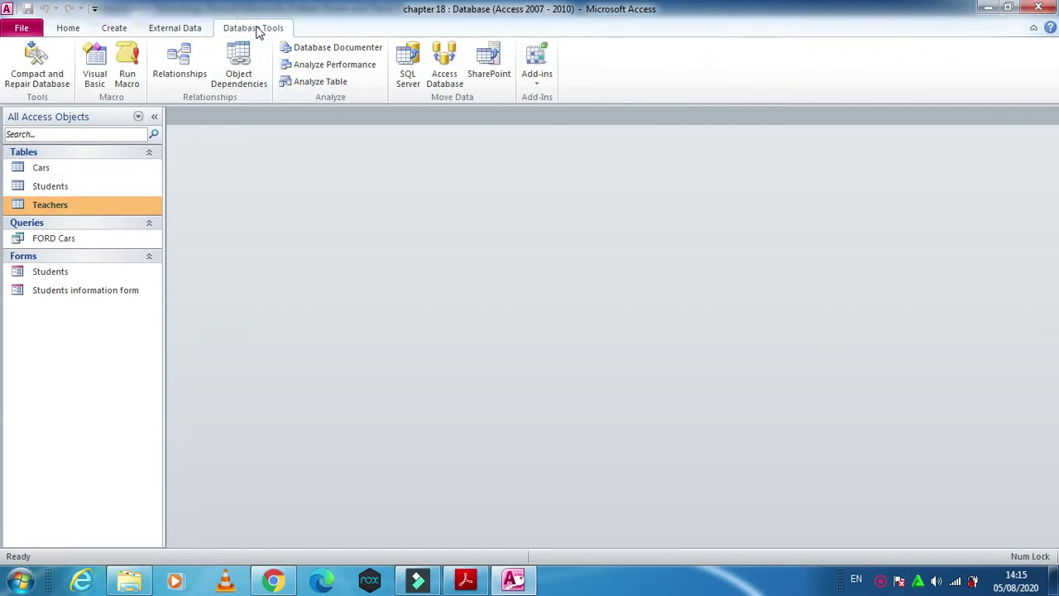
pyautogui.click(160, 63)
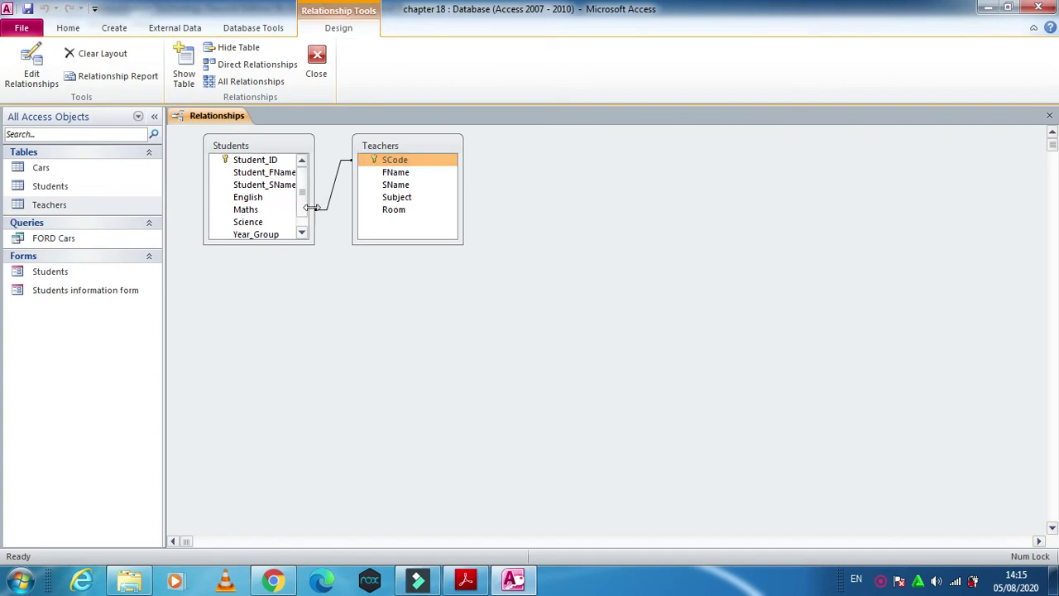
pyautogui.click(1049, 115)
pyautogui.click(58, 186)
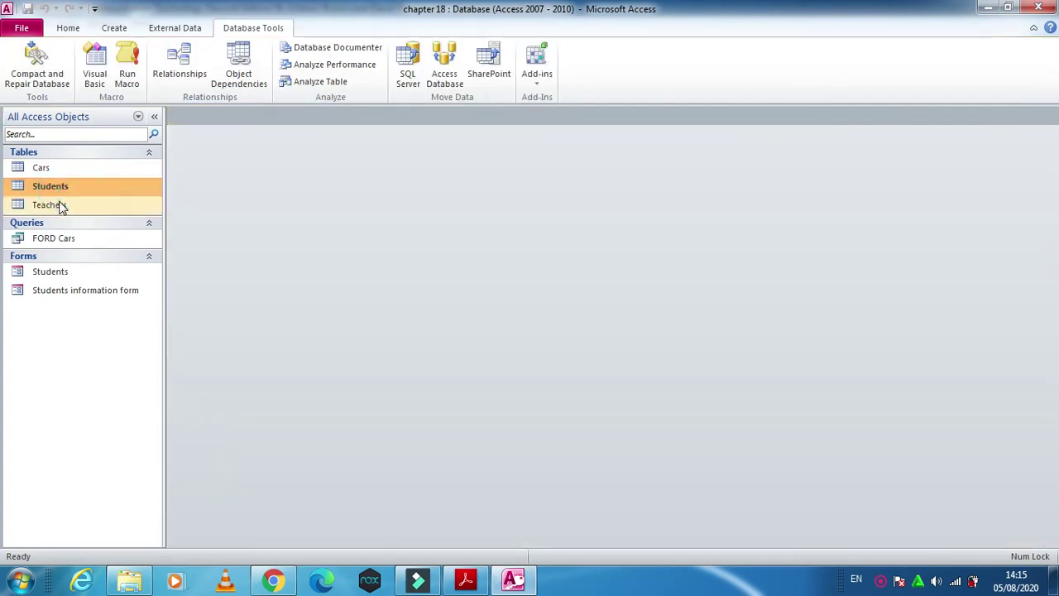
# - Read Task 18n and its Simple Query Wizard instructions in the PDF textbook, and switch back to Access
pyautogui.click(465, 579)
pyautogui.scroll(-2, 434, 456)
pyautogui.scroll(-2, 434, 456)
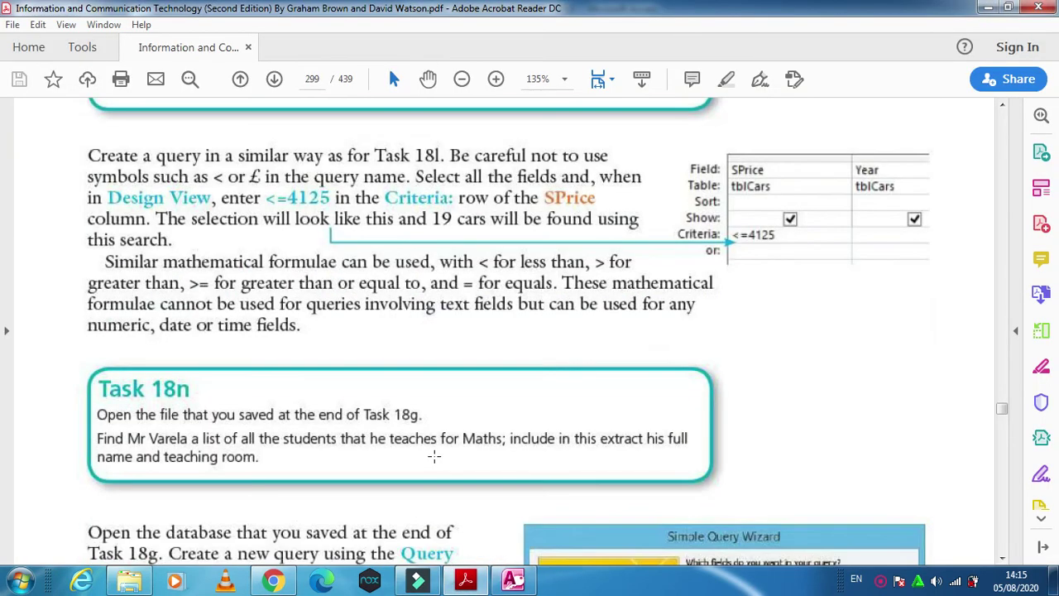
pyautogui.scroll(-3, 434, 456)
pyautogui.scroll(-1, 435, 456)
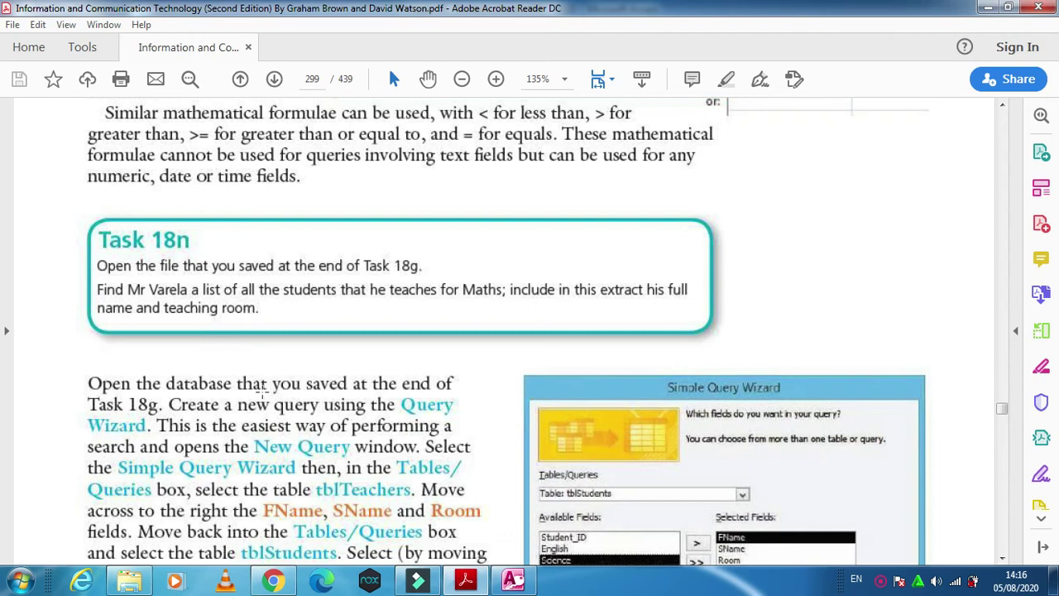
pyautogui.scroll(-3, 265, 396)
pyautogui.scroll(-1, 263, 396)
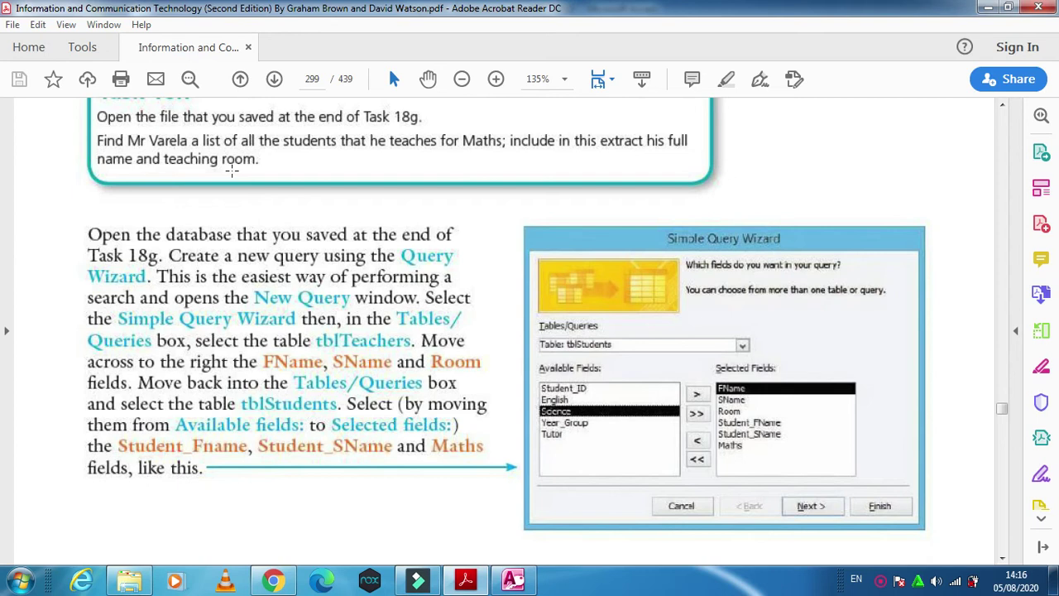
pyautogui.click(513, 579)
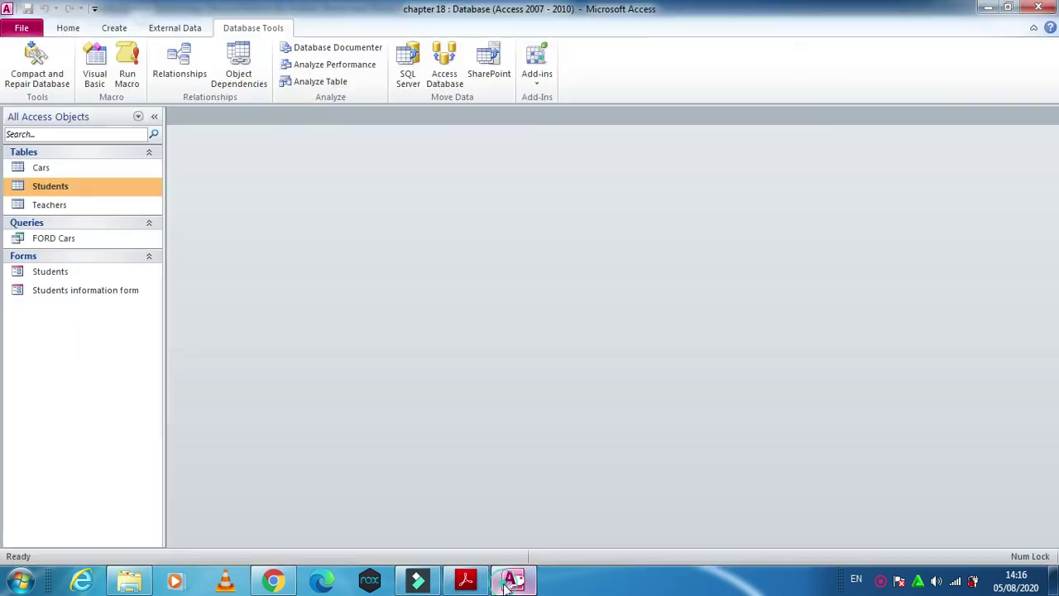
# - Start a new query with the Simple Query Wizard and check the required fields in the PDF textbook
pyautogui.click(114, 27)
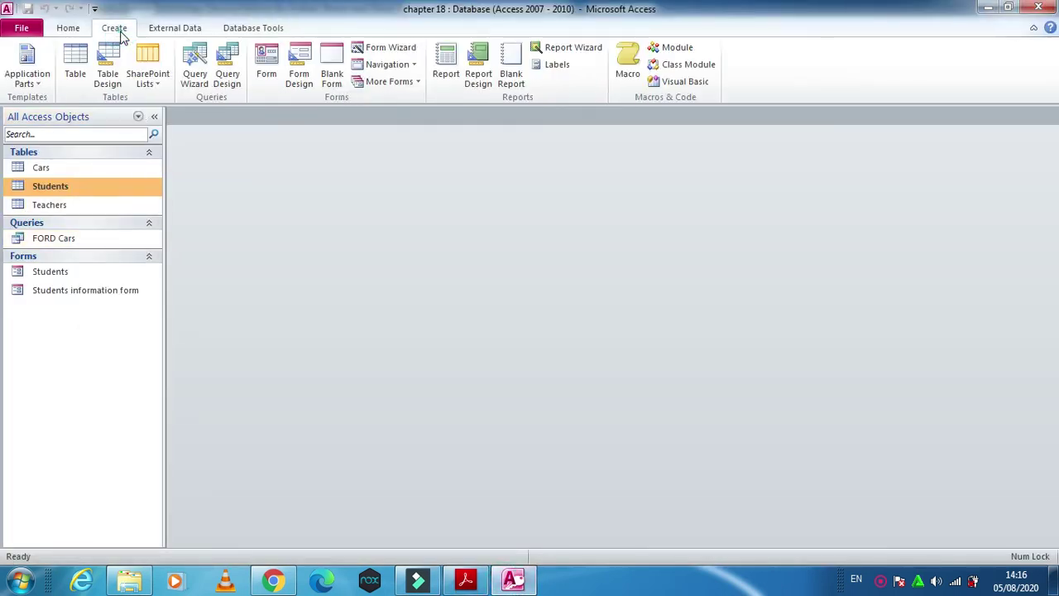
pyautogui.click(195, 76)
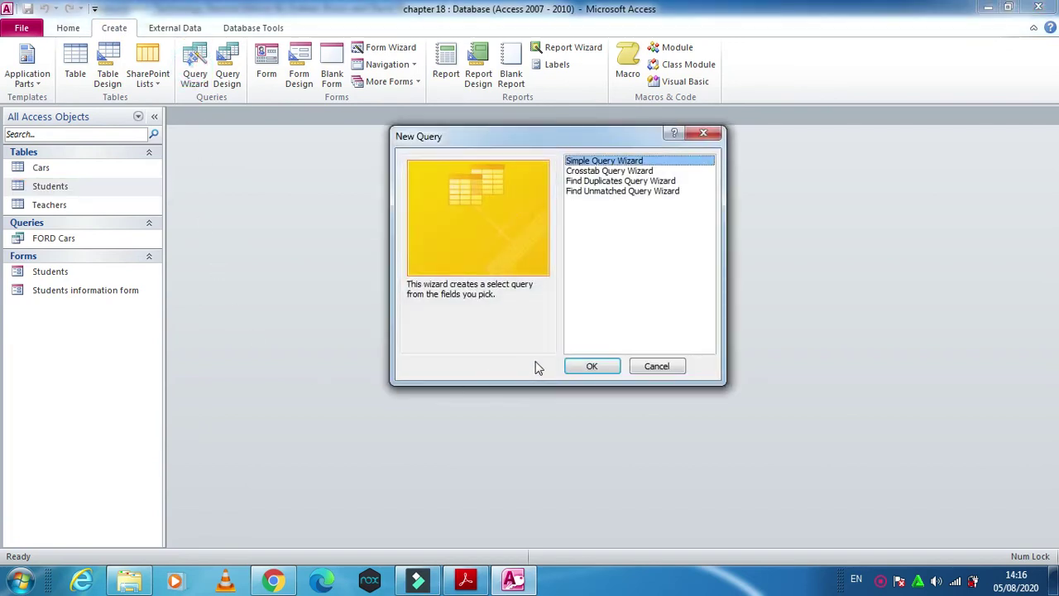
pyautogui.click(577, 364)
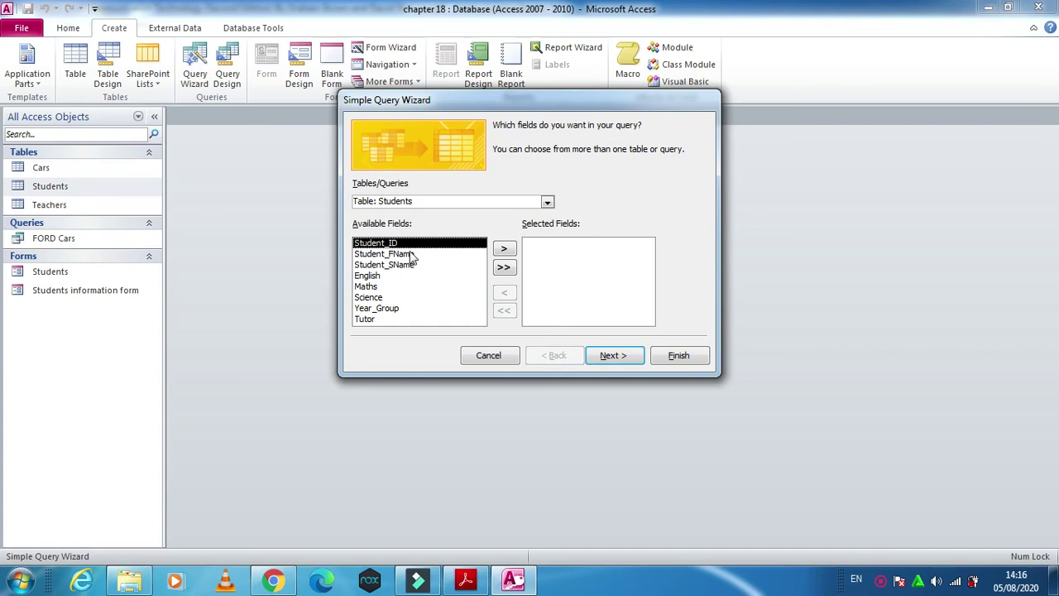
pyautogui.click(466, 579)
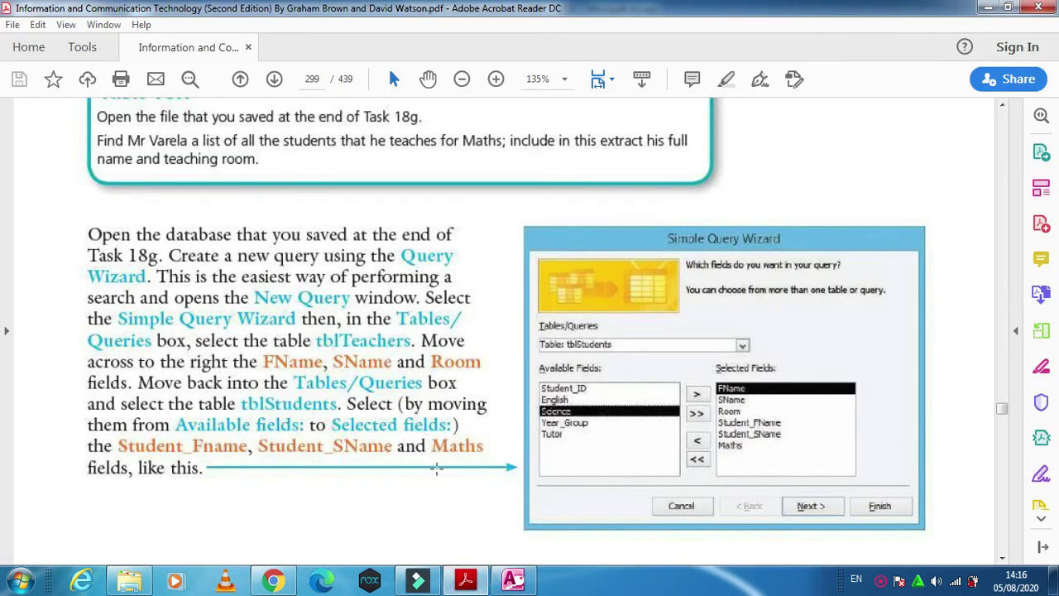
pyautogui.click(513, 579)
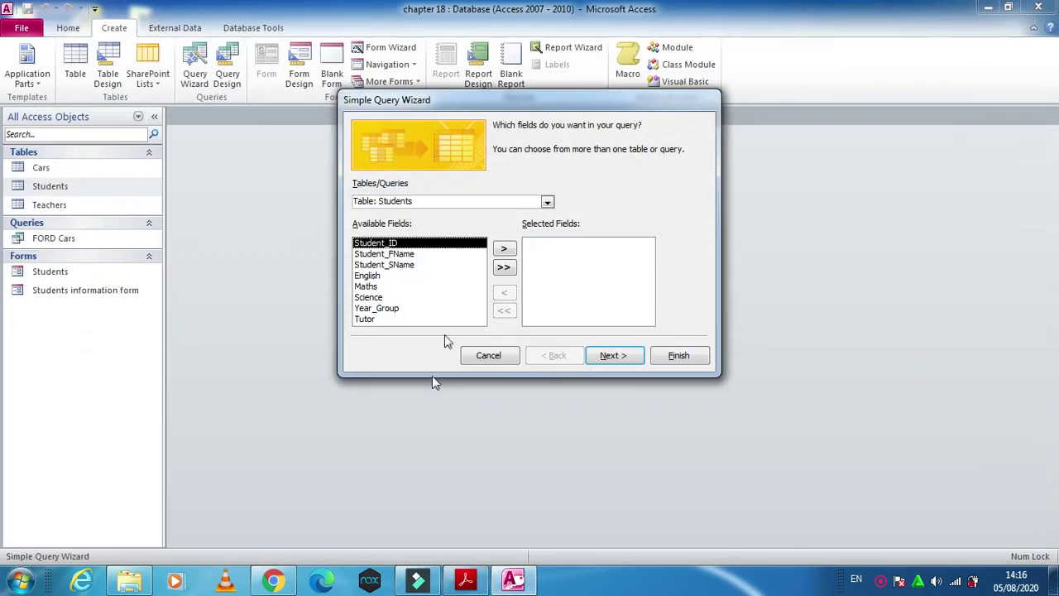
pyautogui.click(413, 254)
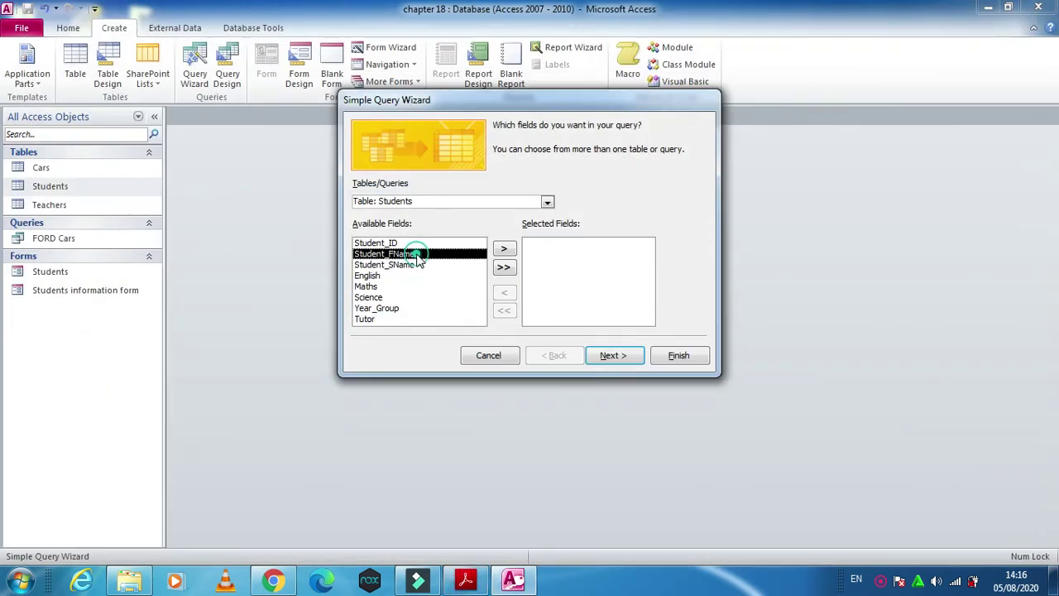
pyautogui.click(507, 249)
pyautogui.click(507, 249)
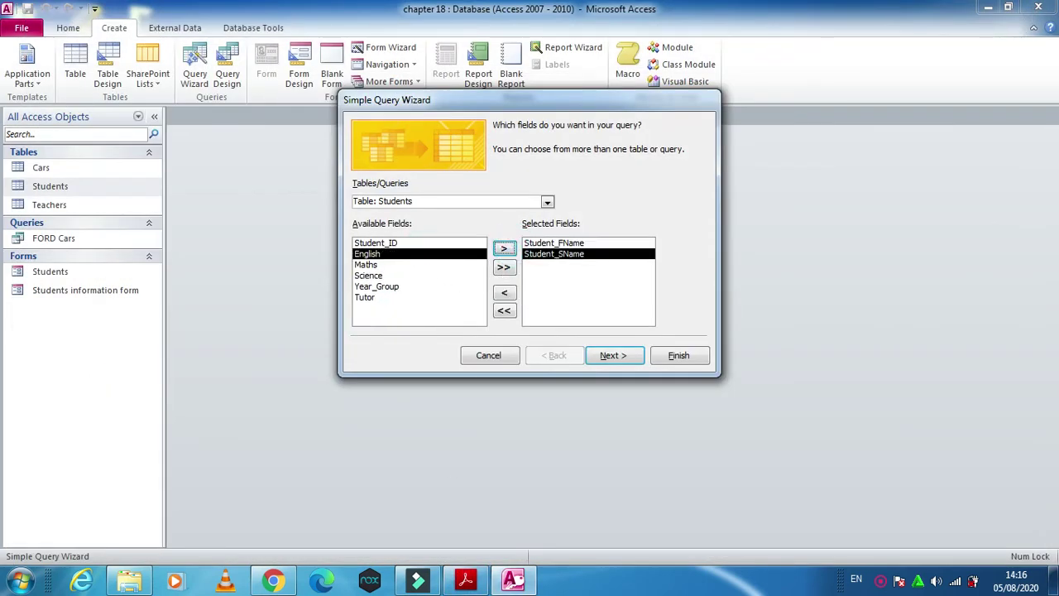
pyautogui.click(466, 580)
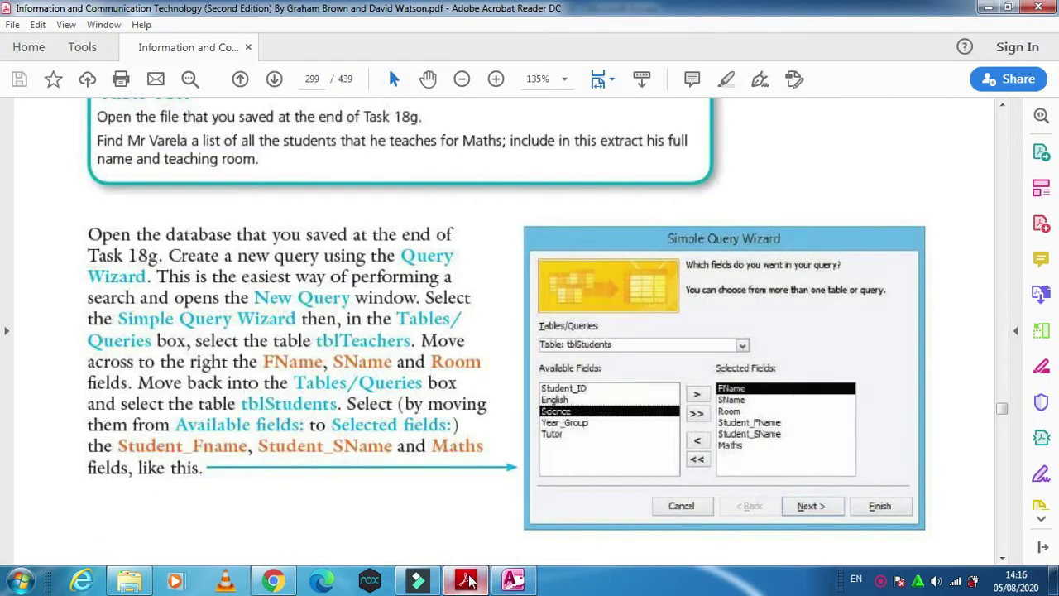
pyautogui.click(466, 579)
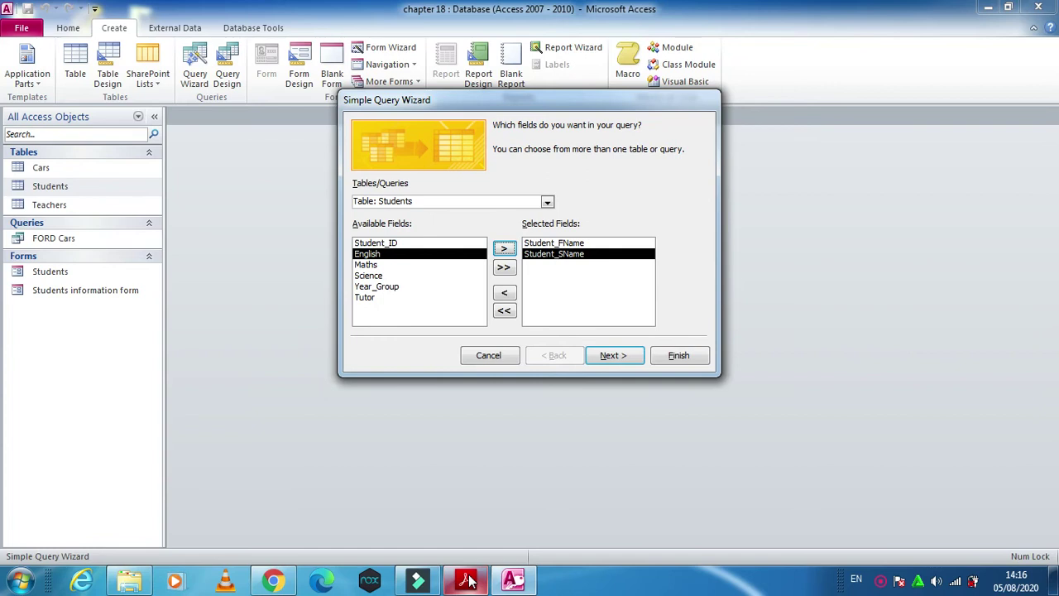
pyautogui.click(467, 579)
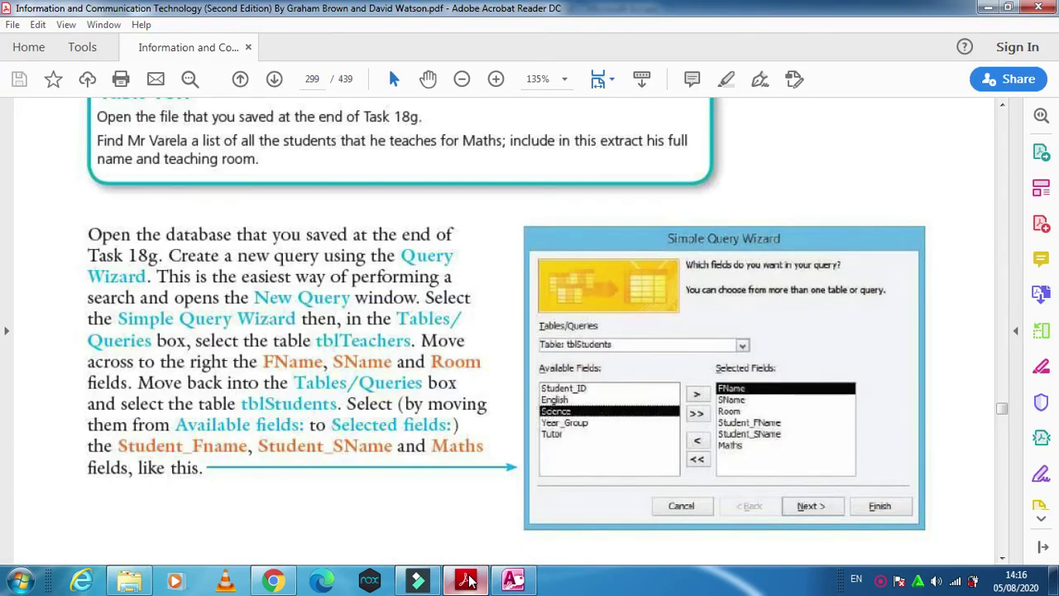
pyautogui.click(467, 579)
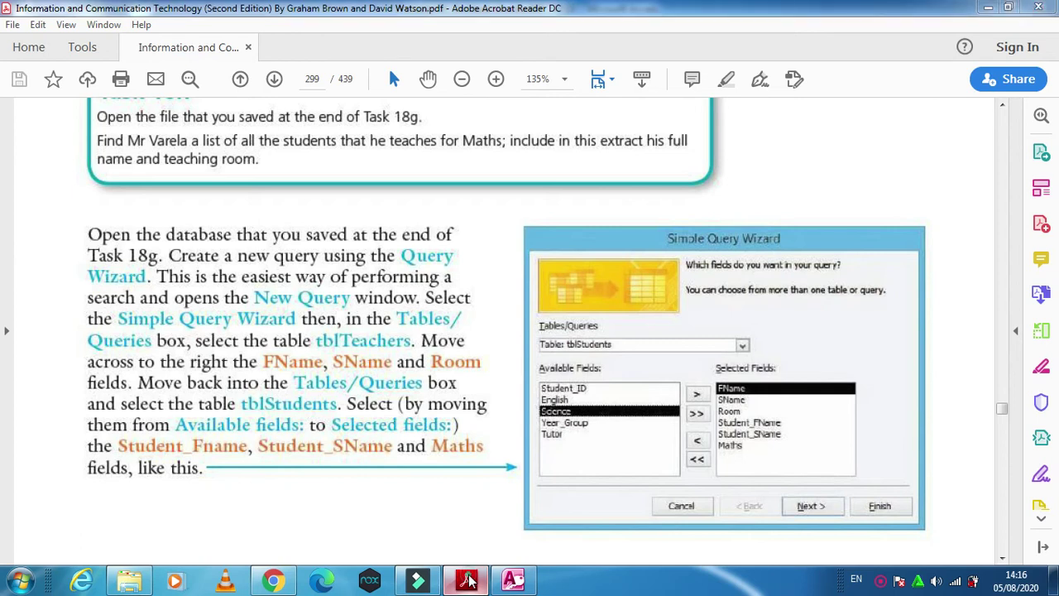
pyautogui.click(466, 579)
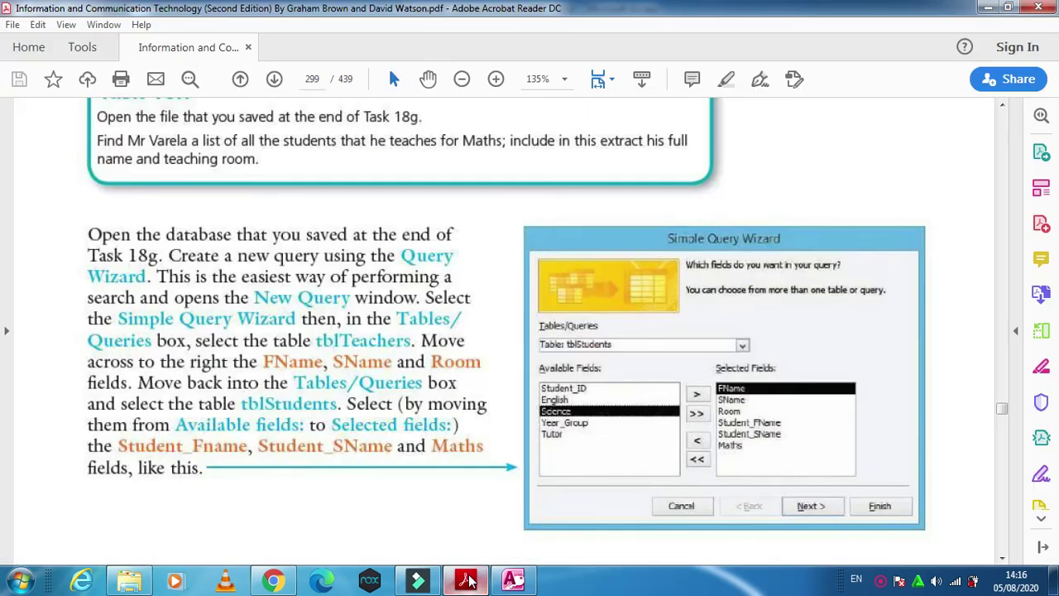
pyautogui.click(467, 580)
pyautogui.click(503, 311)
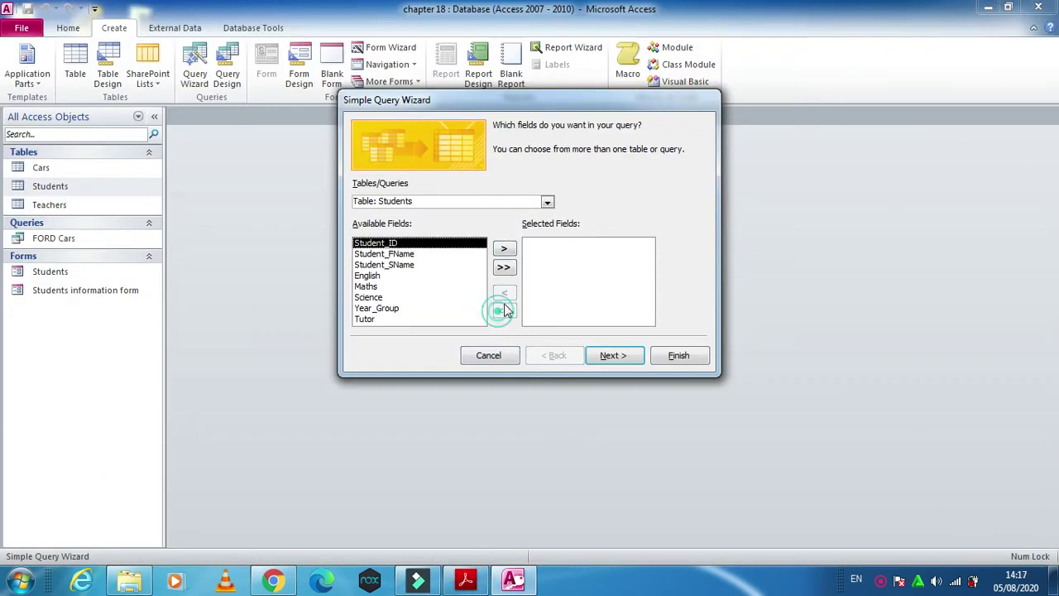
# - Choose the Teachers table as the source, check the PDF textbook's field list, and add FName and SName to the query
pyautogui.click(547, 203)
pyautogui.click(453, 237)
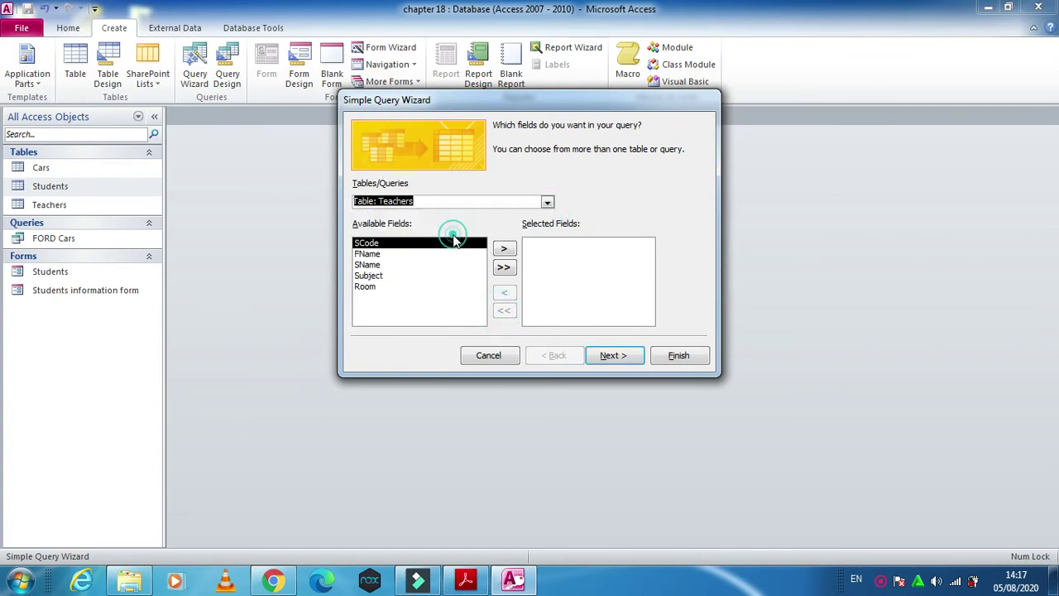
pyautogui.click(466, 580)
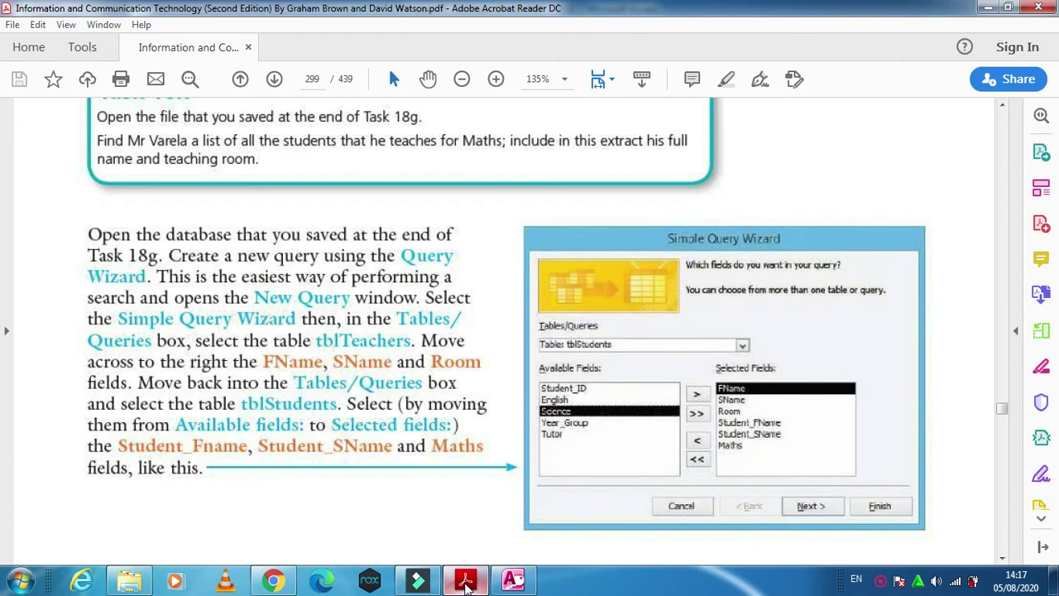
pyautogui.click(466, 581)
pyautogui.click(399, 255)
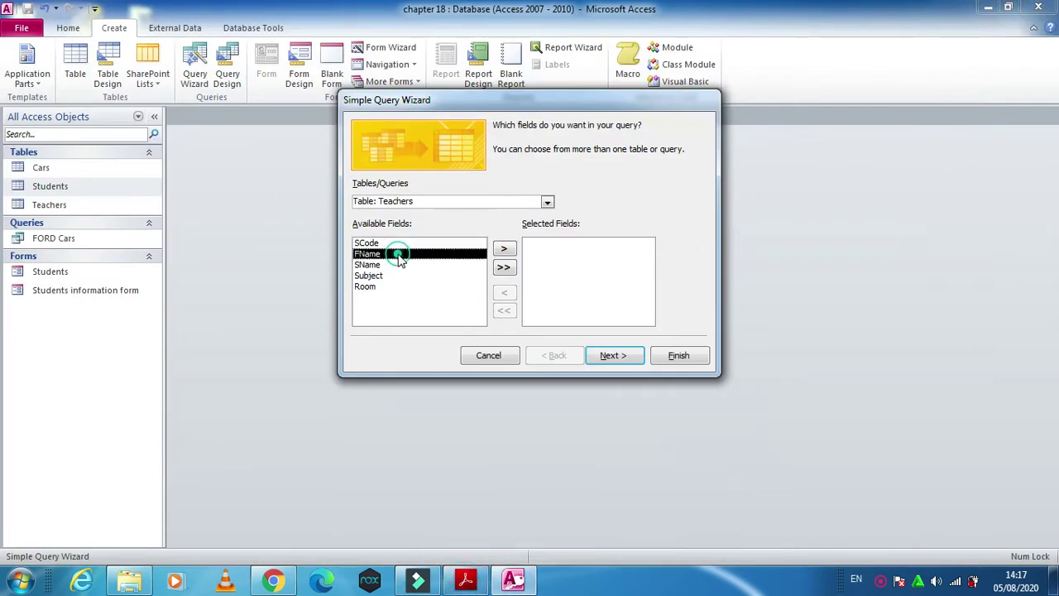
pyautogui.click(504, 248)
pyautogui.click(504, 248)
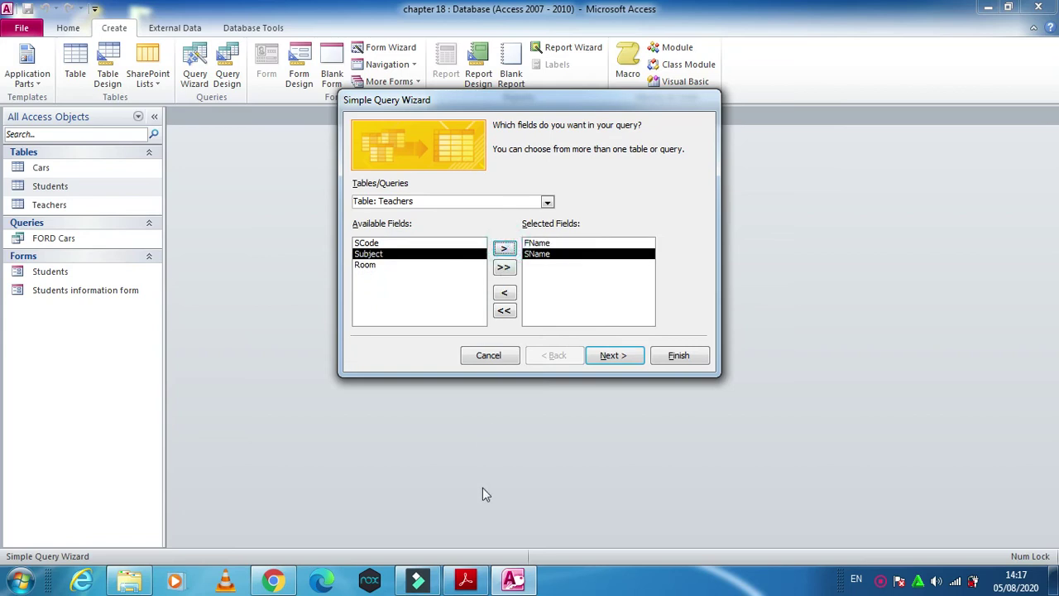
# - Add the Teachers table's Room and SCode fields to the query, checking the selection against the PDF textbook
pyautogui.click(467, 581)
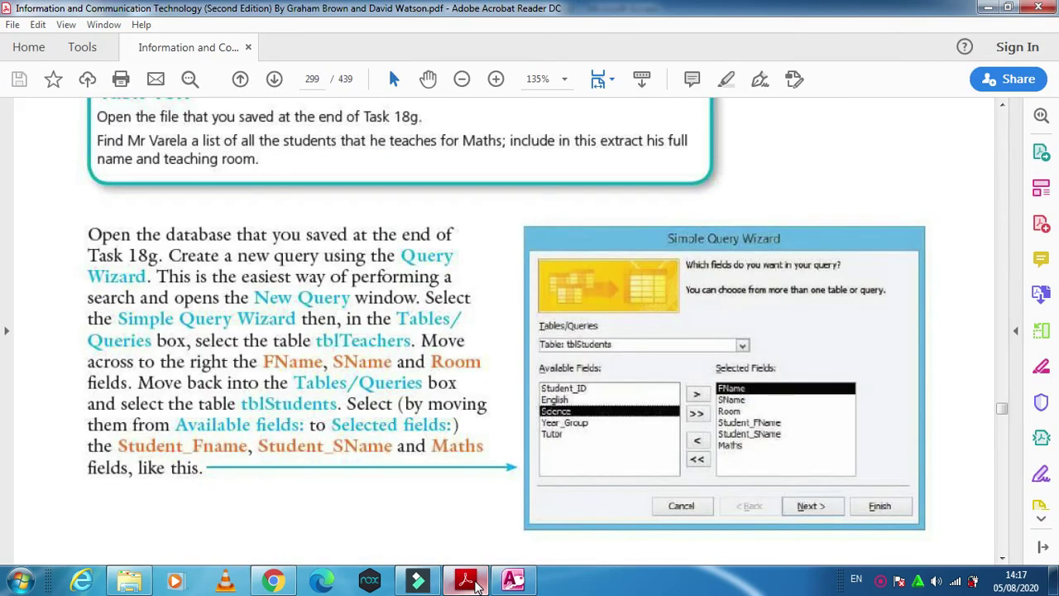
pyautogui.click(468, 580)
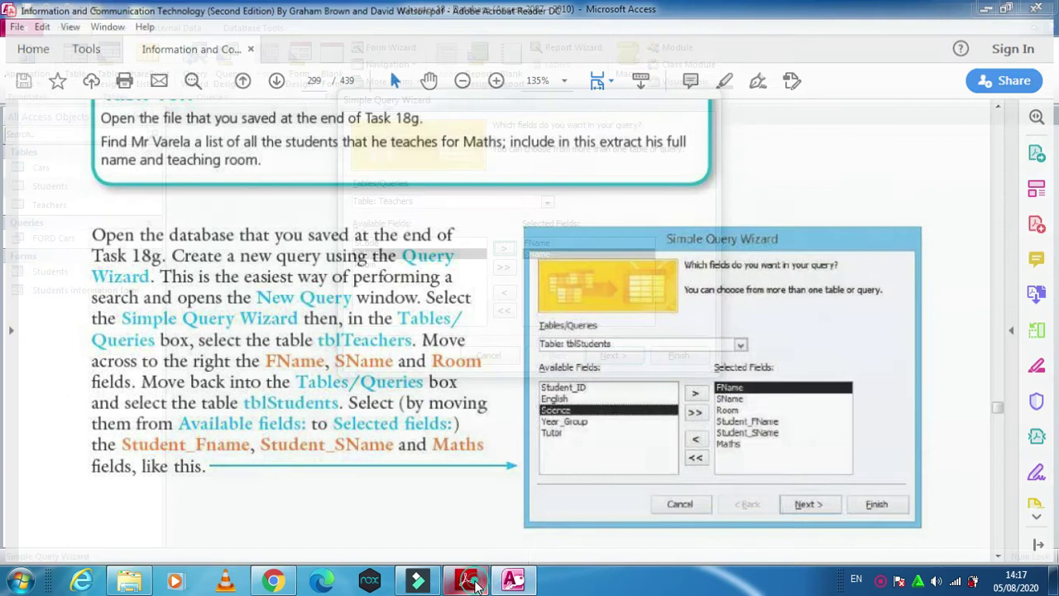
pyautogui.click(411, 265)
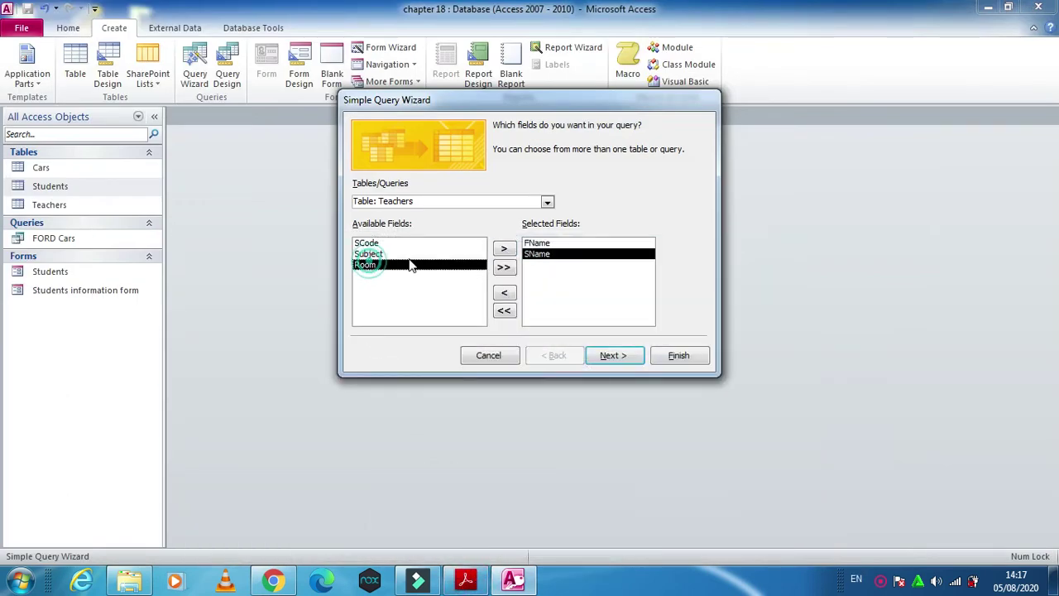
pyautogui.click(504, 248)
pyautogui.click(467, 581)
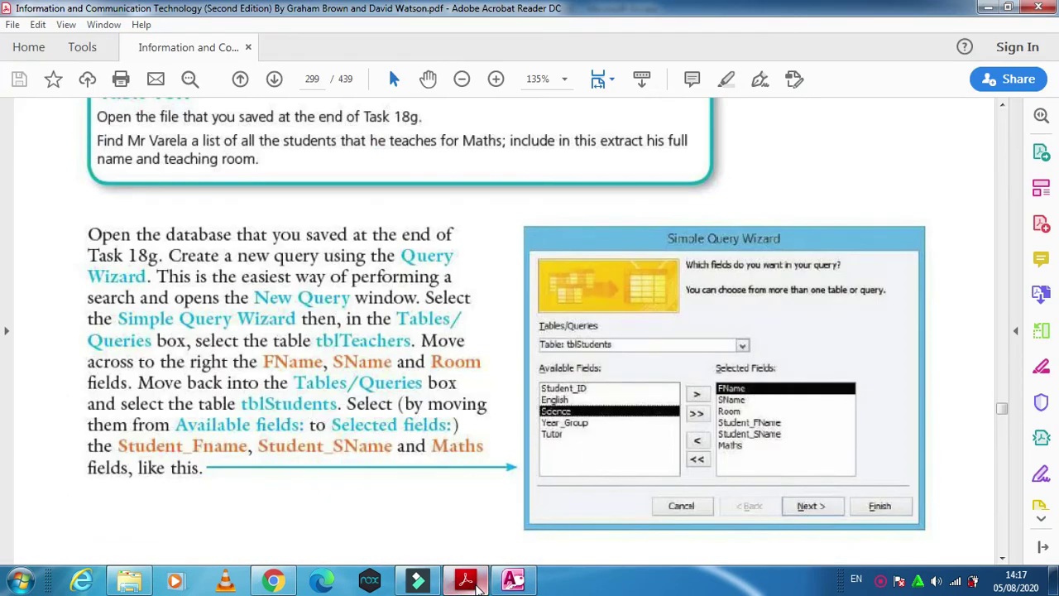
pyautogui.click(477, 583)
pyautogui.click(361, 242)
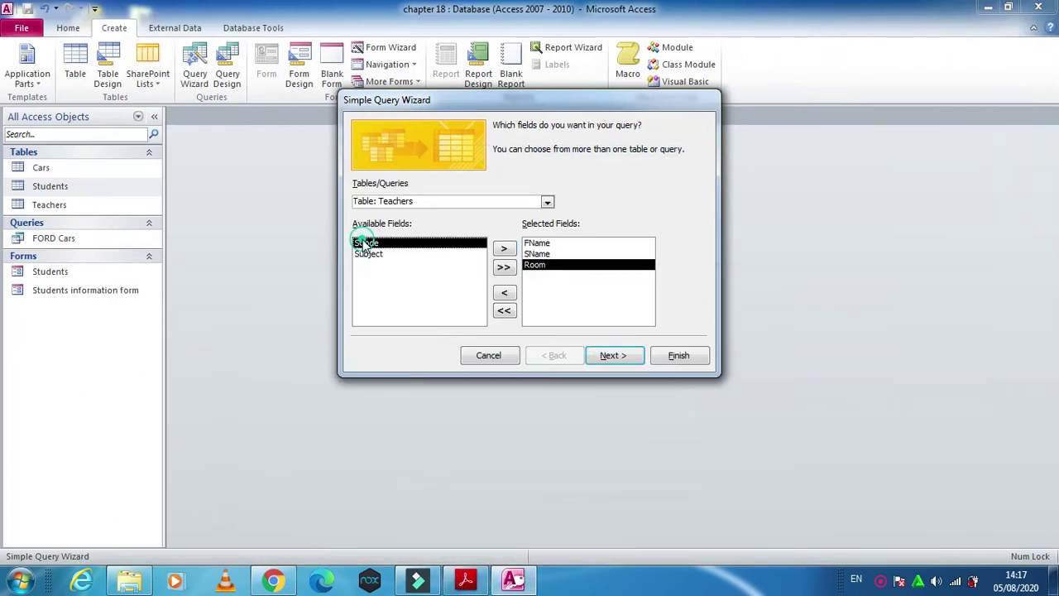
pyautogui.click(504, 249)
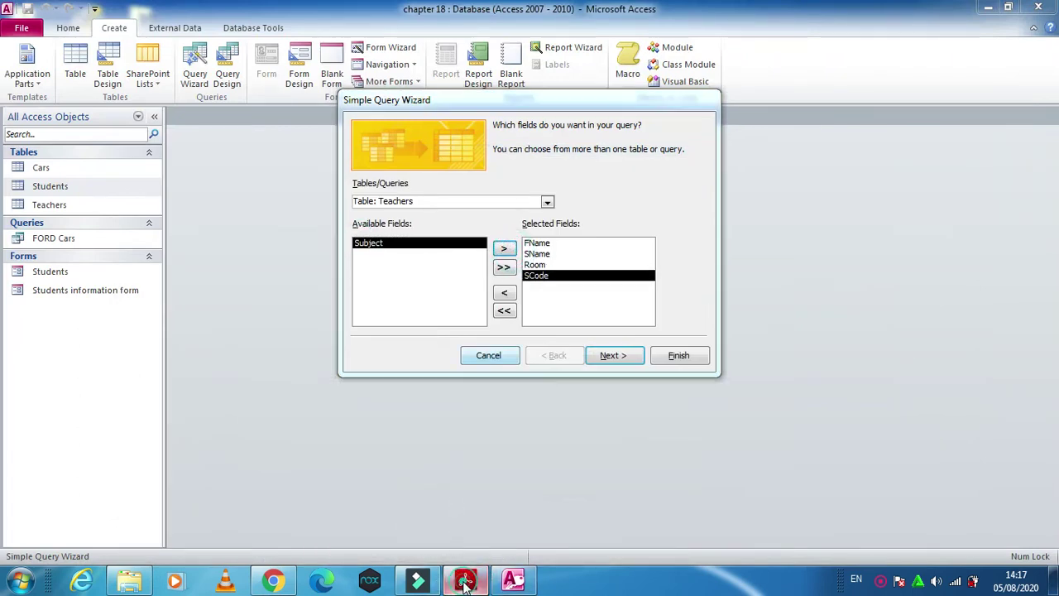
pyautogui.click(466, 581)
pyautogui.click(466, 582)
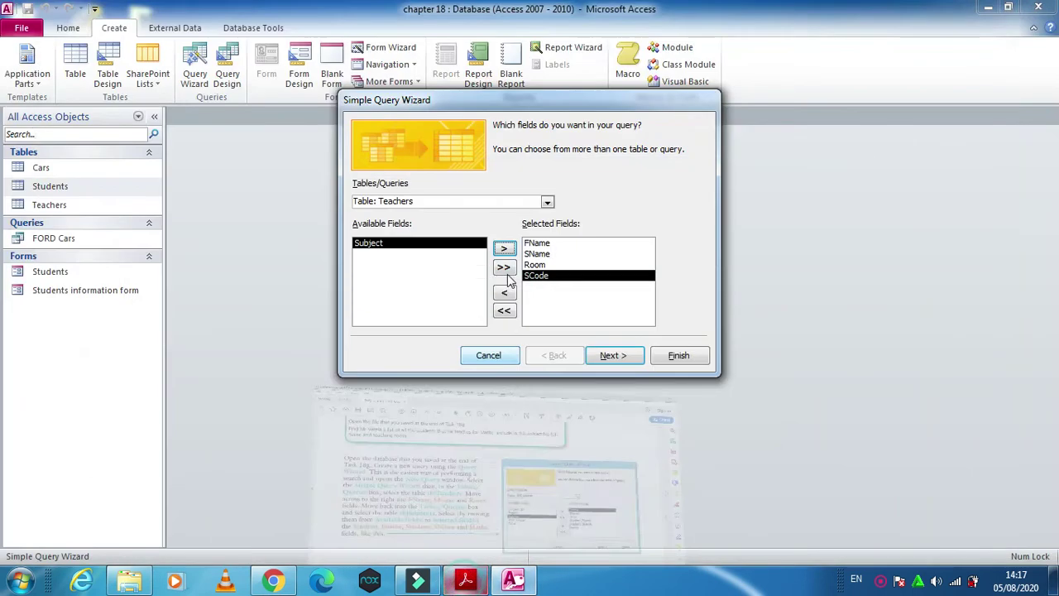
# - Switch the source to the Students table, check the PDF textbook, and add Student_FName, Student_SName and Maths to the query
pyautogui.click(546, 201)
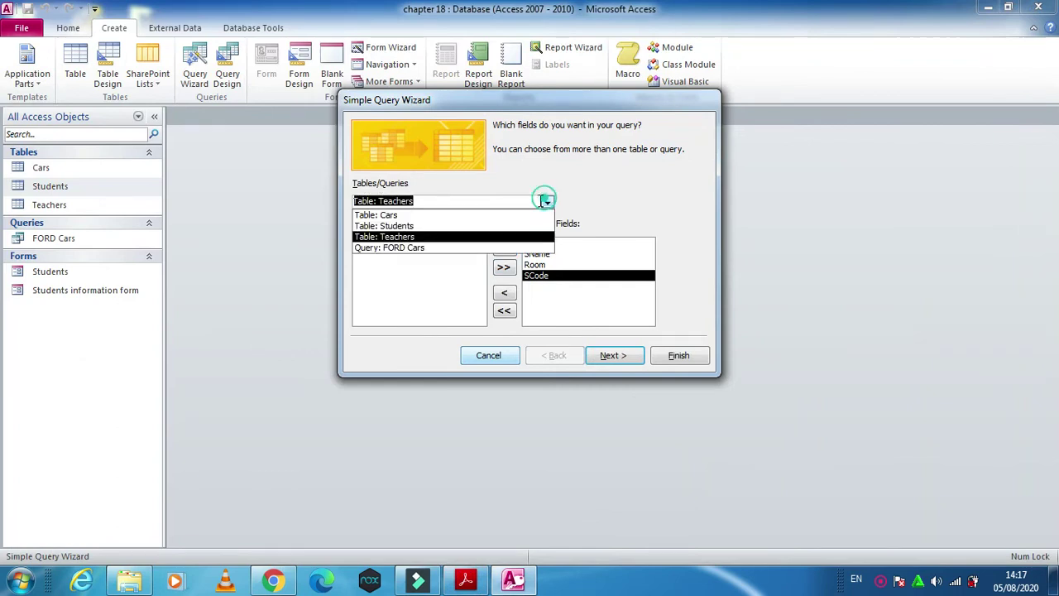
pyautogui.click(418, 226)
pyautogui.click(466, 582)
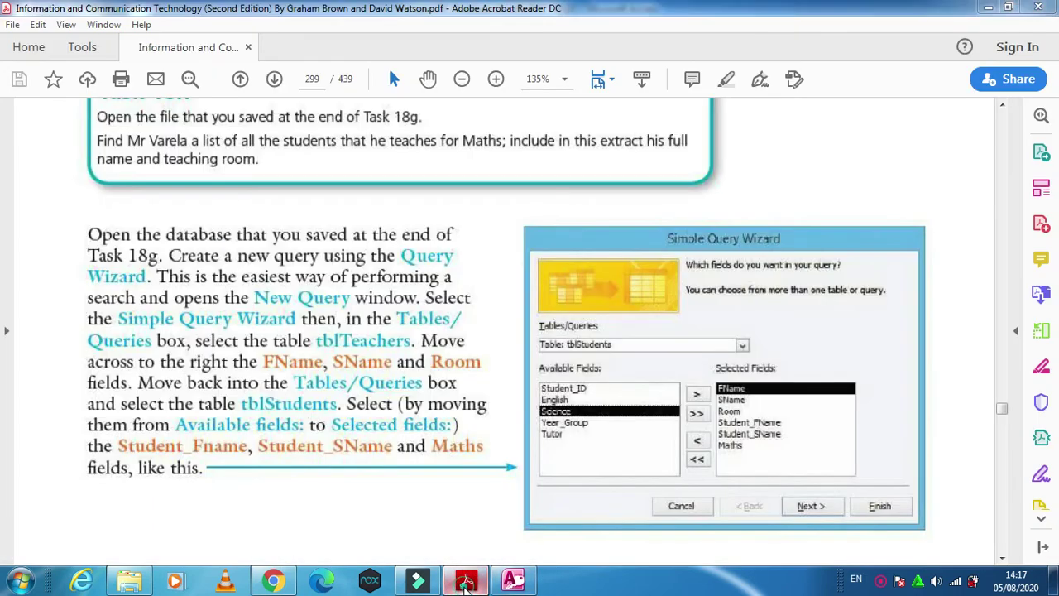
pyautogui.click(466, 582)
pyautogui.click(401, 254)
pyautogui.click(504, 248)
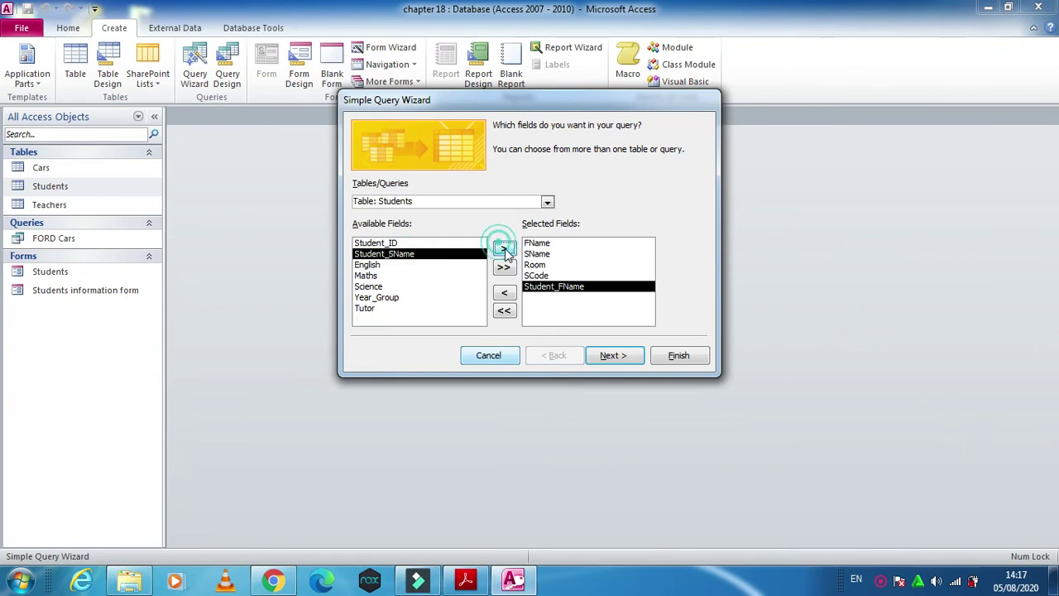
pyautogui.click(504, 248)
pyautogui.click(371, 265)
pyautogui.click(504, 248)
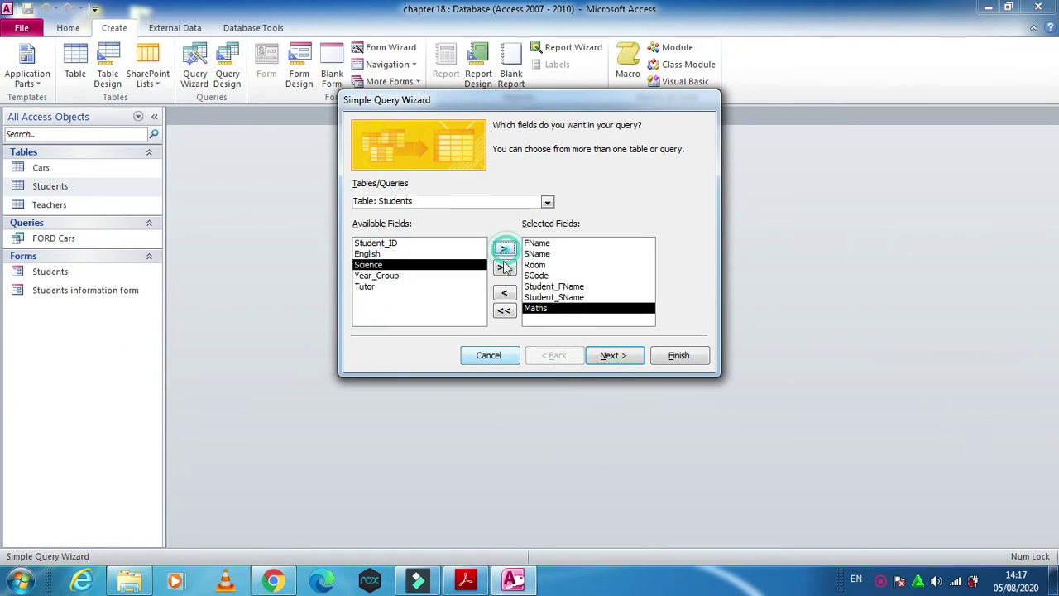
# - Keep the query as a Detail query, title it as the Maths teacher's students list, and finish the wizard to view the records
pyautogui.click(613, 355)
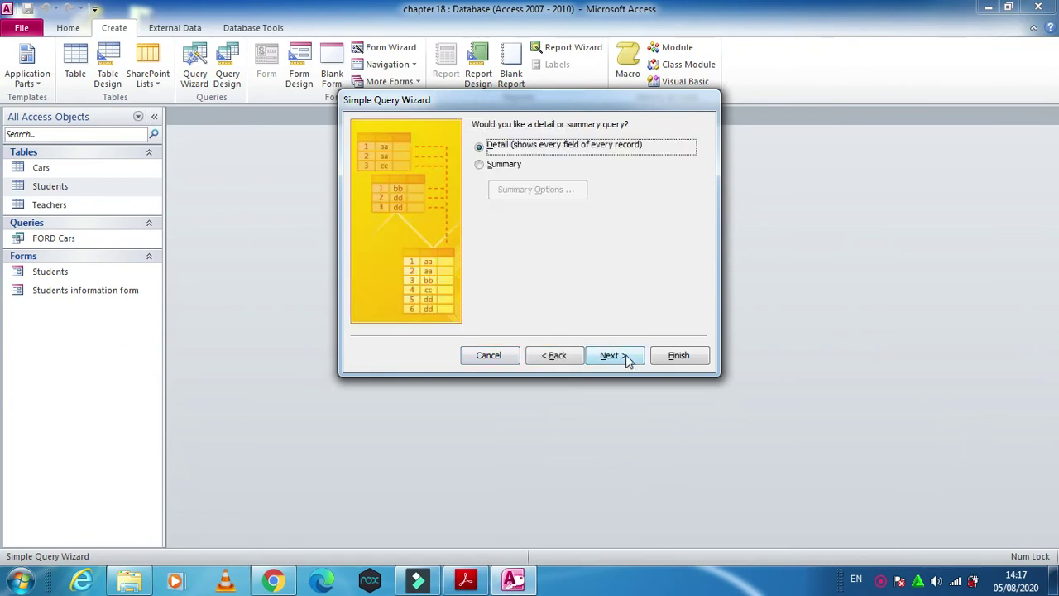
pyautogui.click(506, 169)
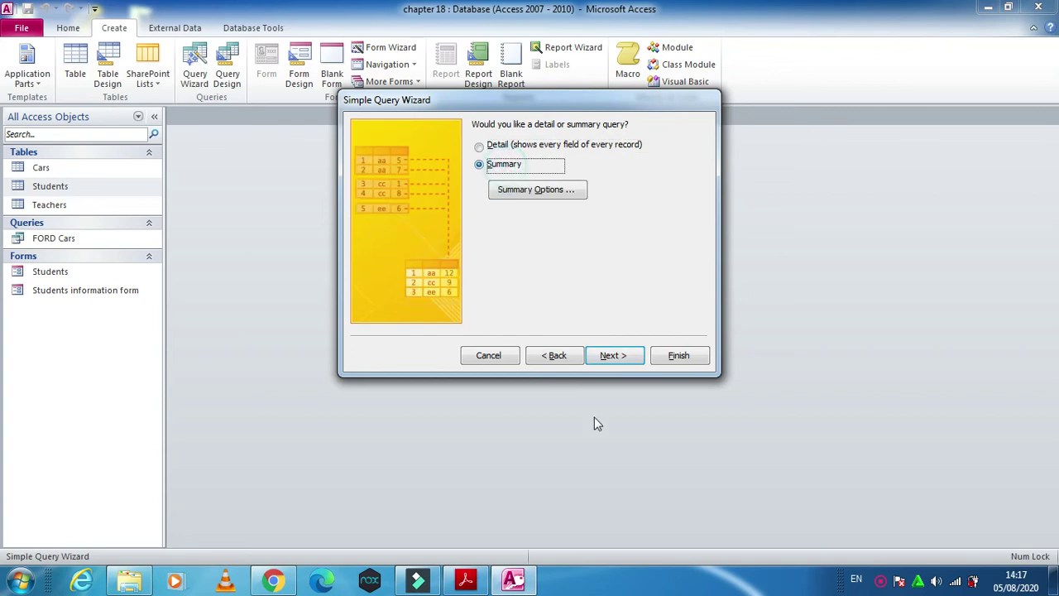
pyautogui.click(521, 144)
pyautogui.click(613, 355)
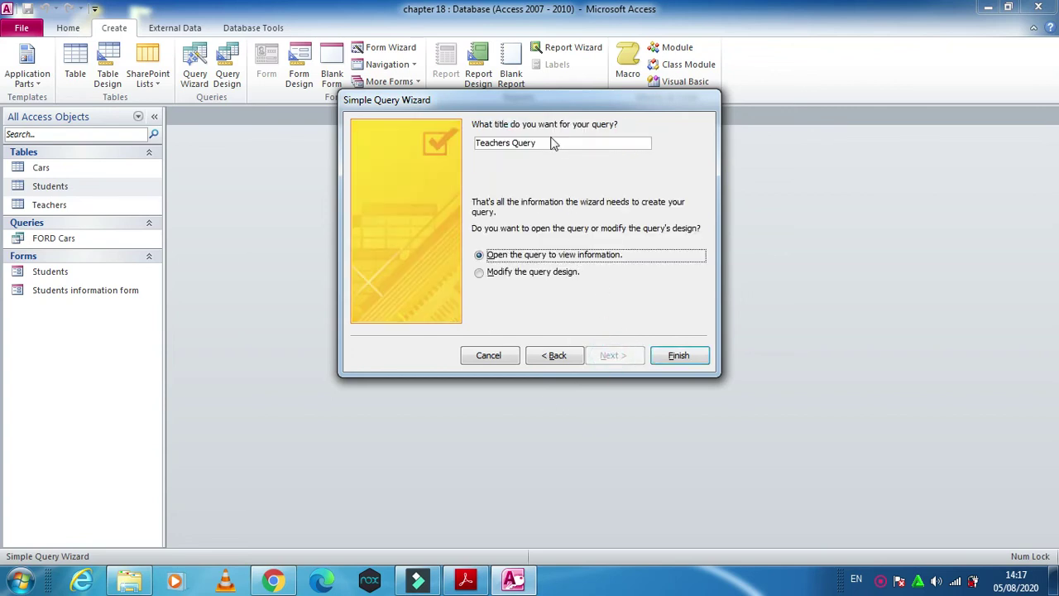
pyautogui.doubleClick(549, 143)
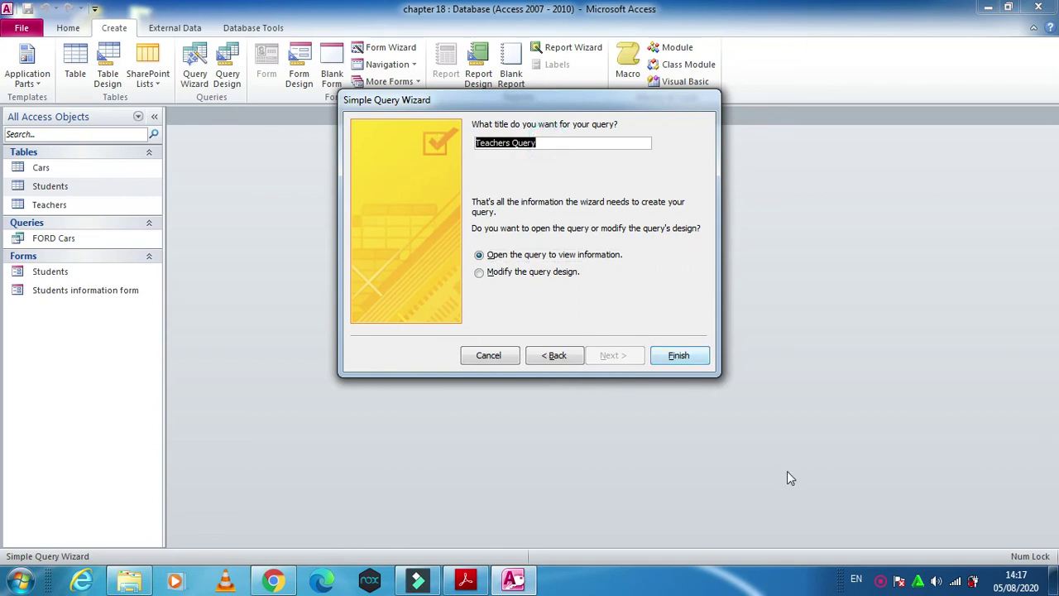
pyautogui.write('mr varela students list')
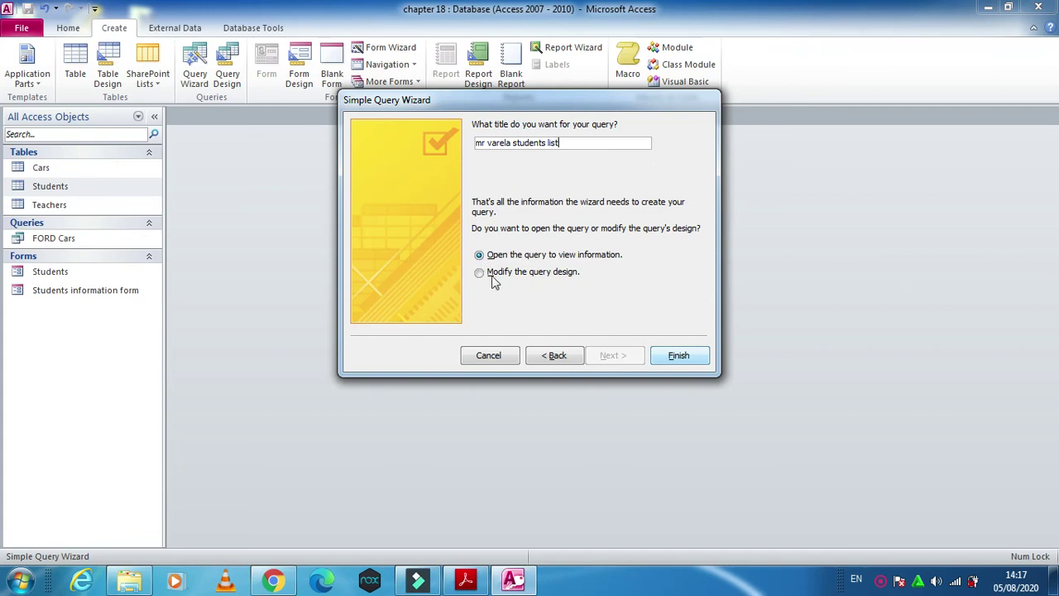
pyautogui.click(678, 355)
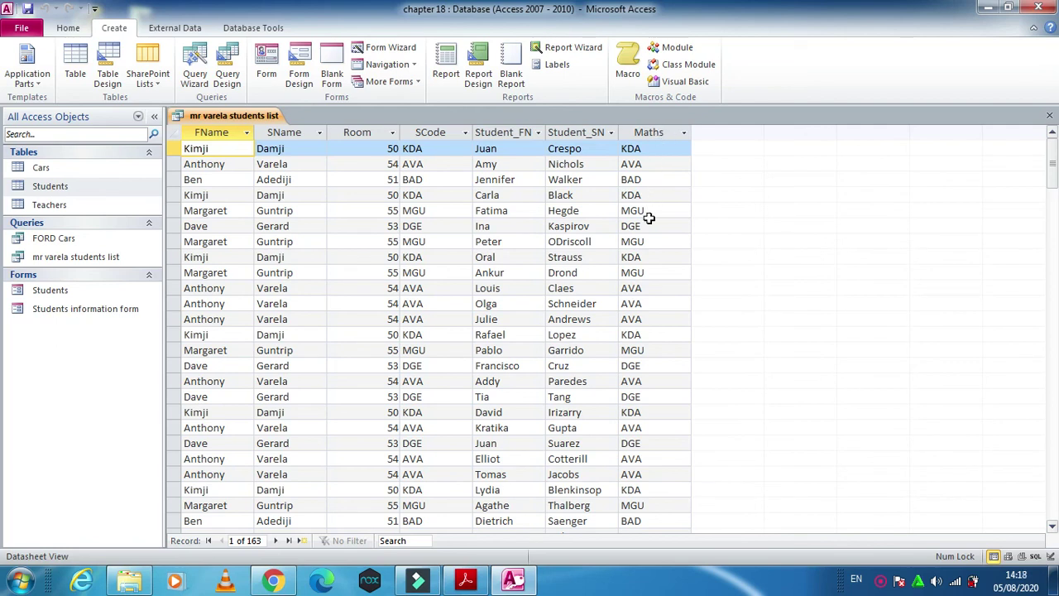
# - Open the query in Design View, set the SCode criteria to AVA, and run the query
pyautogui.click(315, 163)
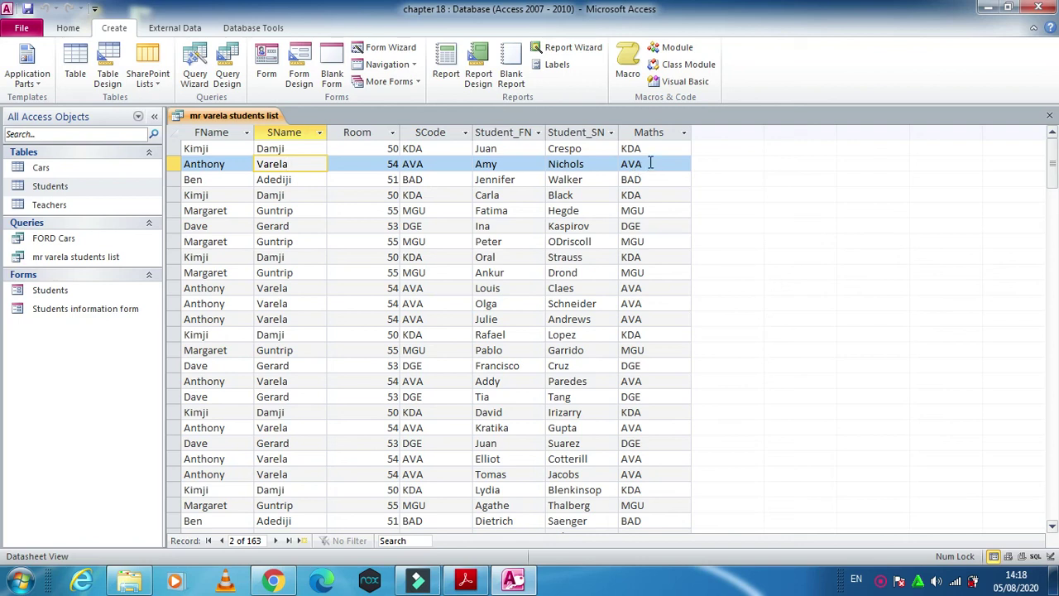
pyautogui.rightClick(271, 117)
pyautogui.click(340, 181)
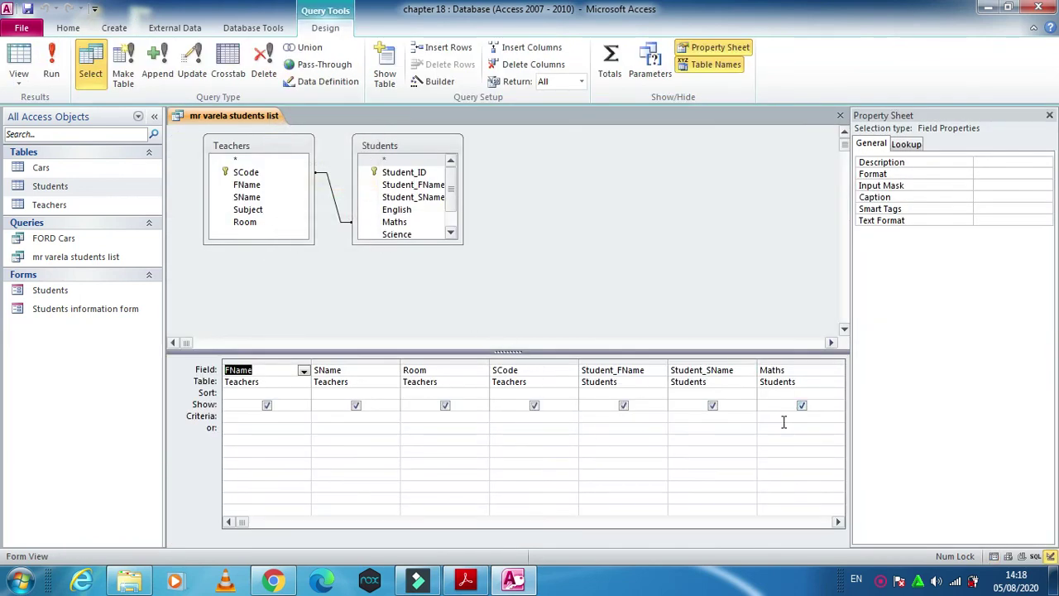
pyautogui.click(560, 417)
pyautogui.press('capslock')
pyautogui.write('AVA')
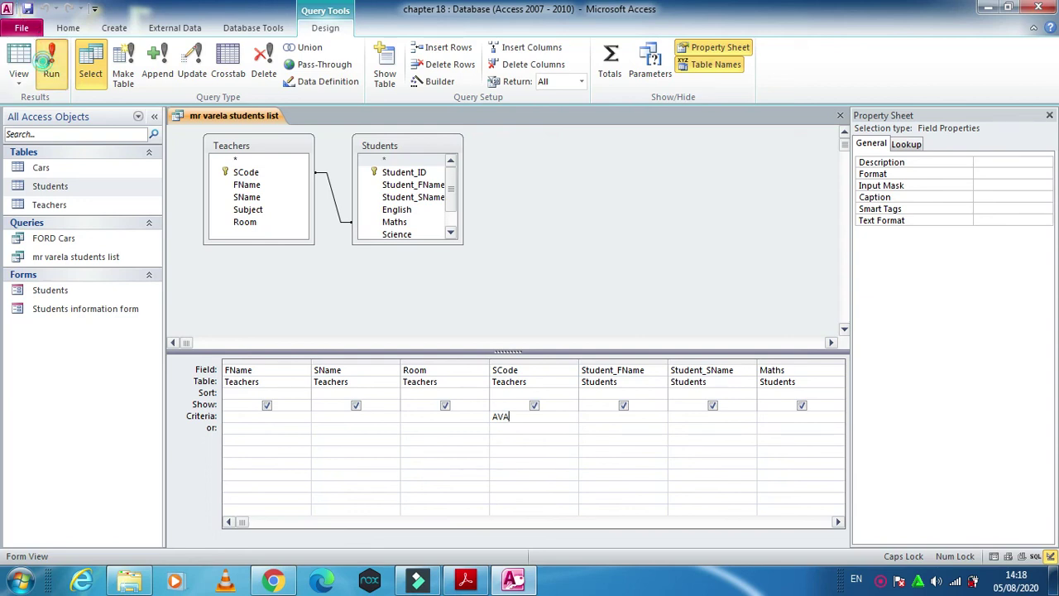
pyautogui.click(51, 66)
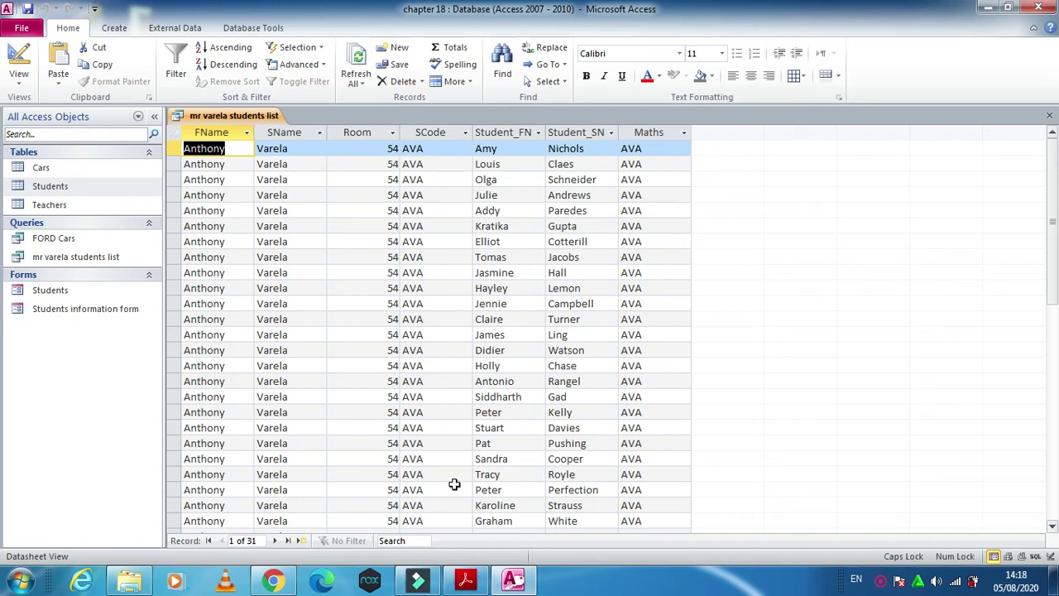
# - Read the PDF textbook's design grid and instructions on hiding fields for Task 18n, and switch back to Access
pyautogui.click(466, 579)
pyautogui.scroll(-10, 496, 426)
pyautogui.scroll(-5, 496, 426)
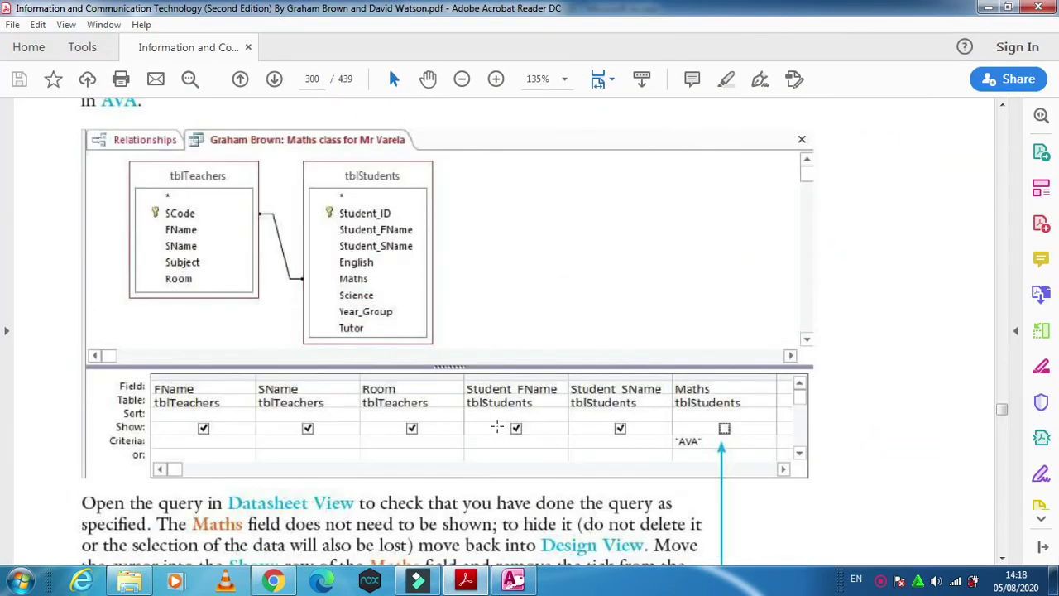
pyautogui.scroll(-5, 408, 449)
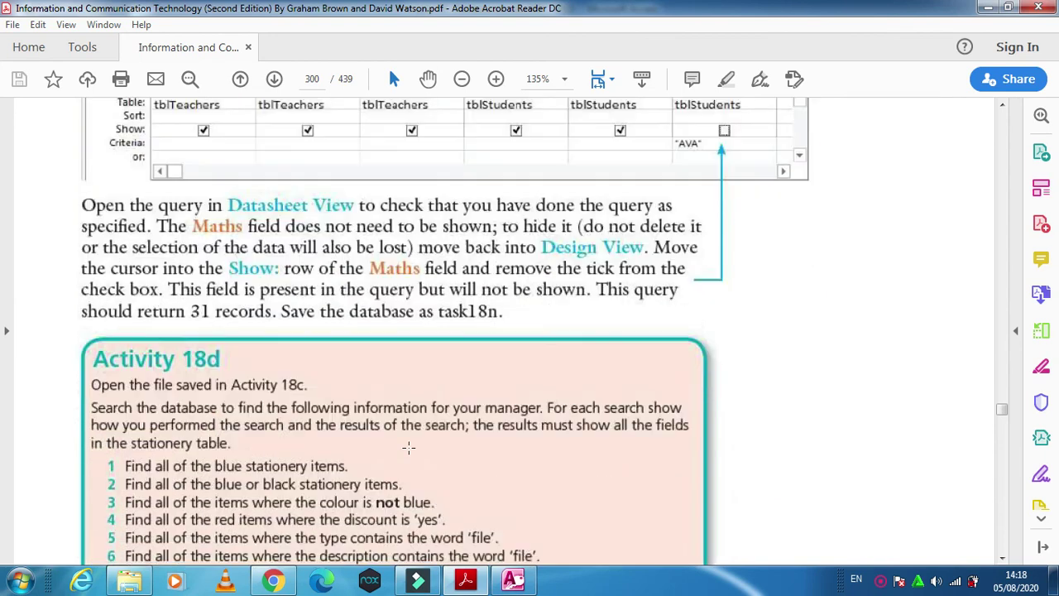
pyautogui.scroll(6, 408, 448)
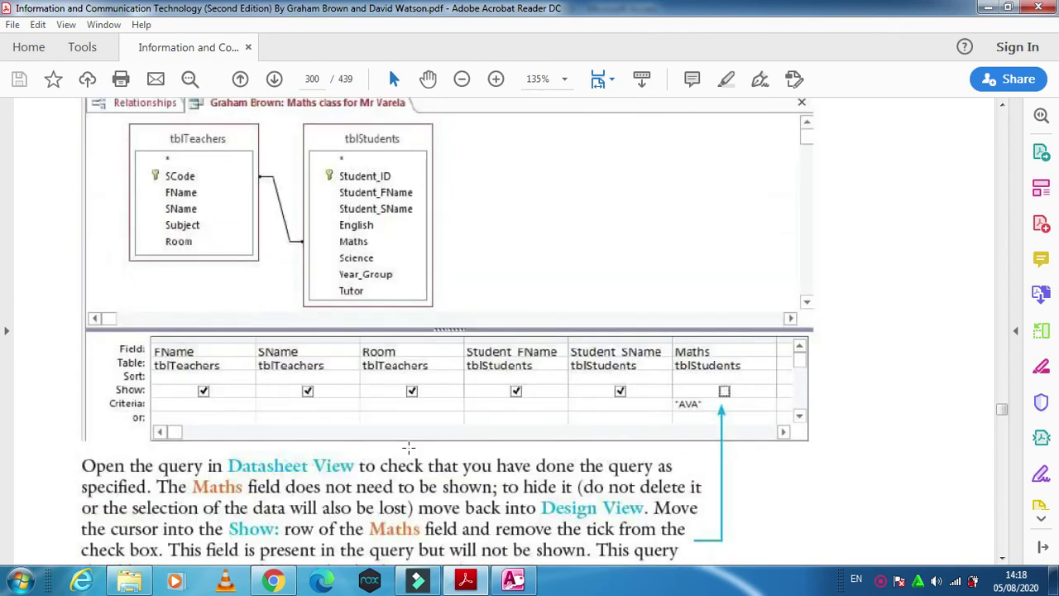
pyautogui.click(514, 582)
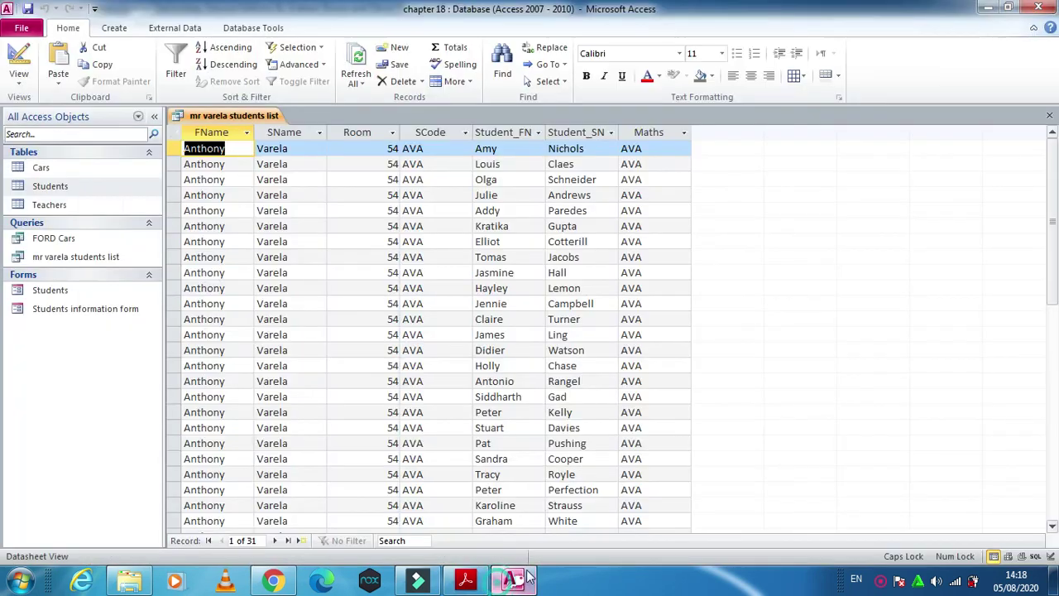
# - Return to Design View, hide the FName, SName and SCode fields from the results, and run the query again
pyautogui.click(21, 64)
pyautogui.click(266, 406)
pyautogui.click(355, 406)
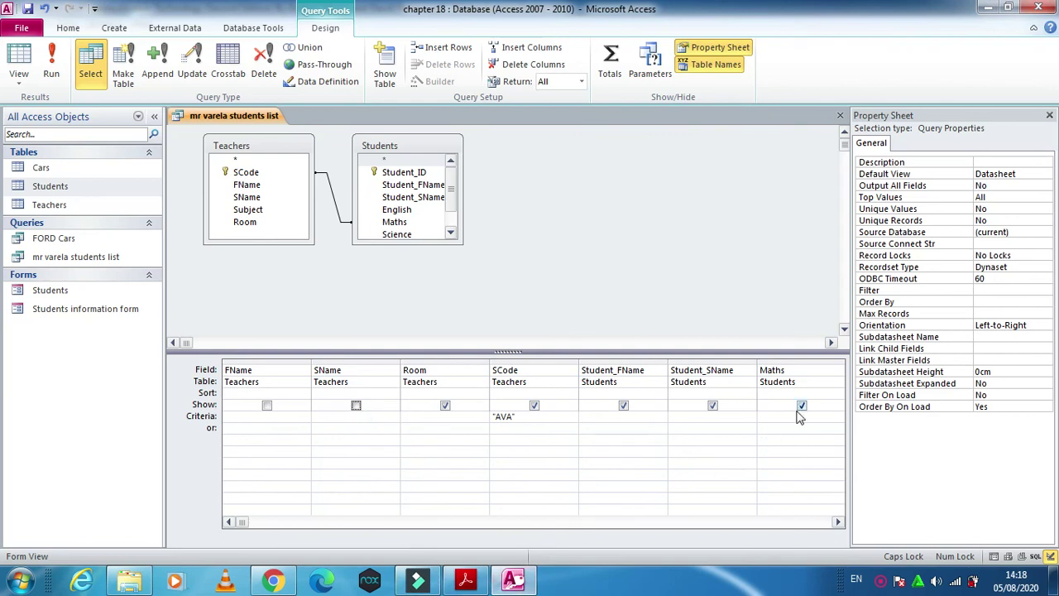
pyautogui.click(801, 405)
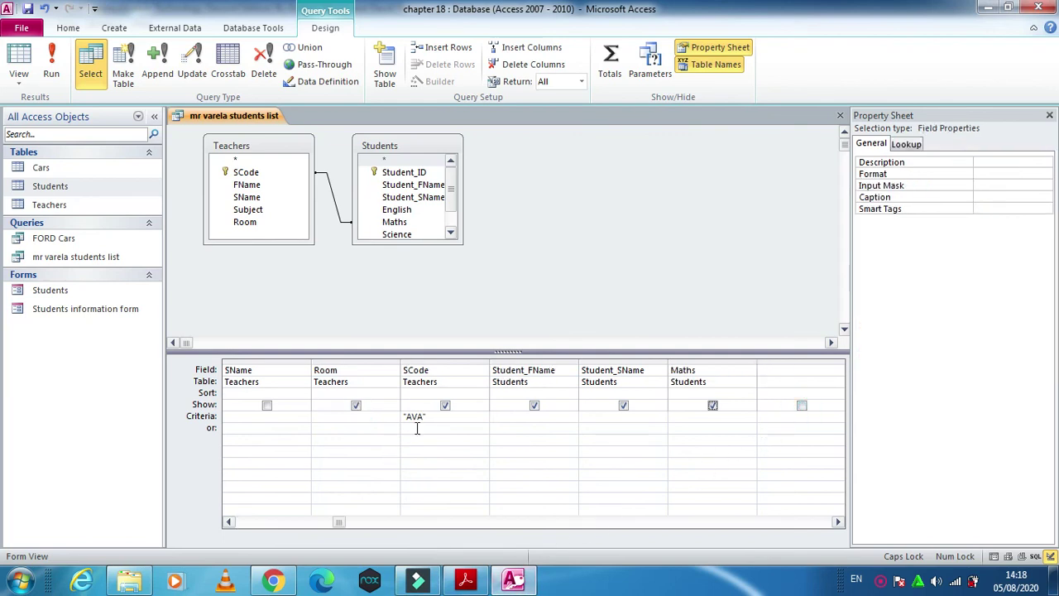
pyautogui.click(446, 406)
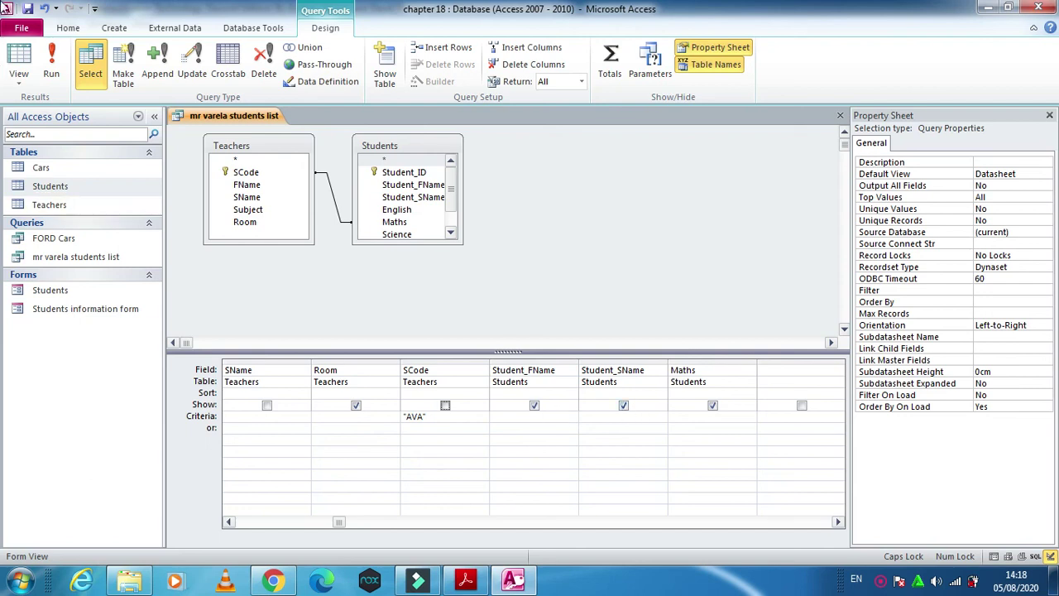
pyautogui.click(52, 62)
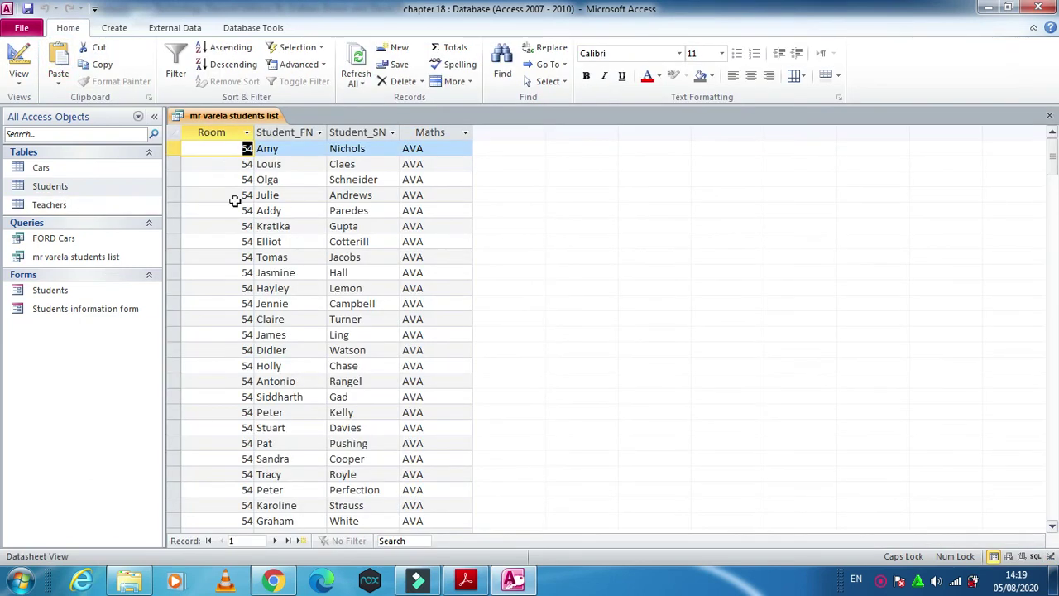